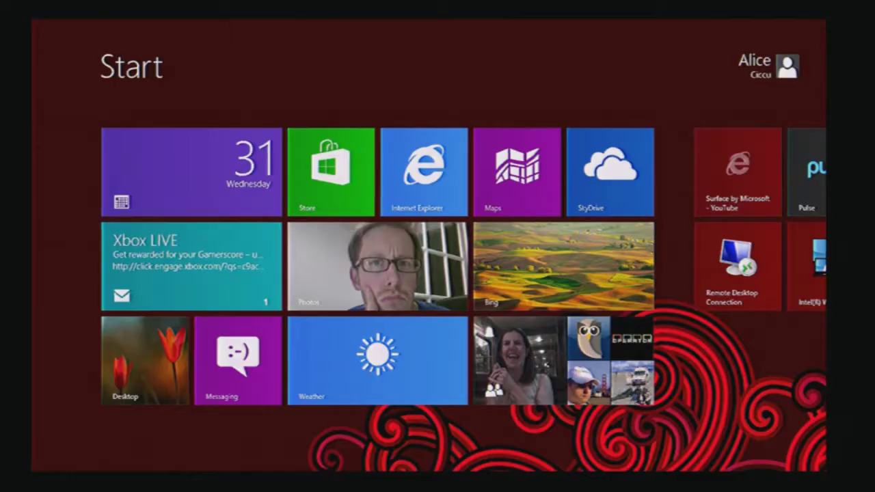
Show all managed servers and review the Remote Desktop role servers RDSB, RDSG and RDSH2 in the list.
{"action": "scroll", "coordinate": [437, 267], "scroll_direction": "right", "scroll_amount": 5}
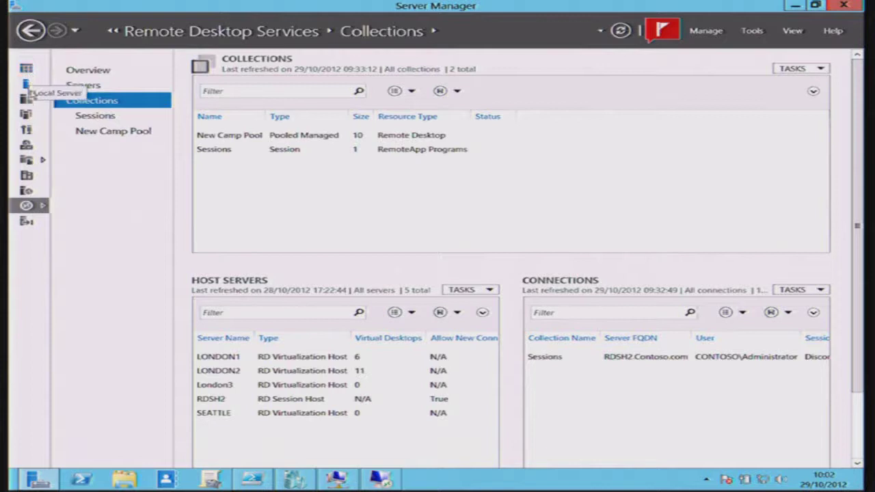
{"action": "left_click", "coordinate": [29, 100]}
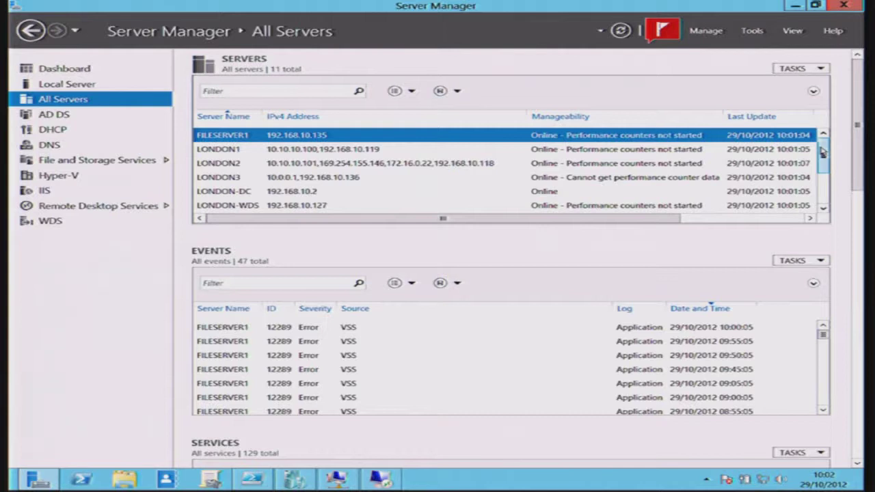
{"action": "left_click_drag", "start_coordinate": [823, 152], "coordinate": [723, 179]}
{"action": "left_click", "coordinate": [261, 150]}
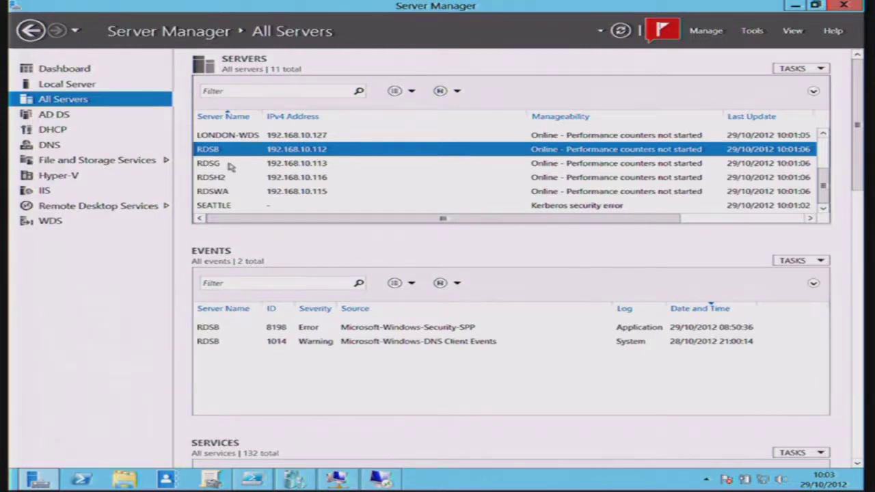
{"action": "left_click", "coordinate": [231, 164]}
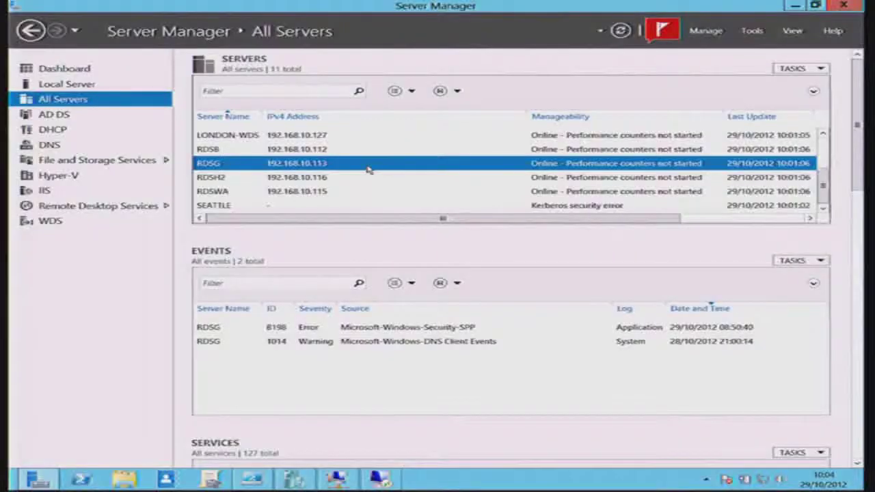
{"action": "left_click", "coordinate": [338, 138]}
{"action": "left_click", "coordinate": [336, 150]}
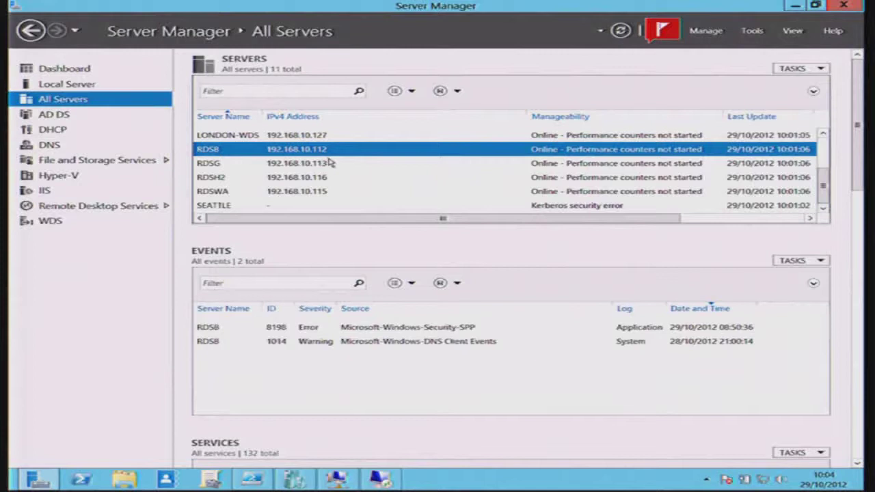
{"action": "left_click", "coordinate": [224, 167]}
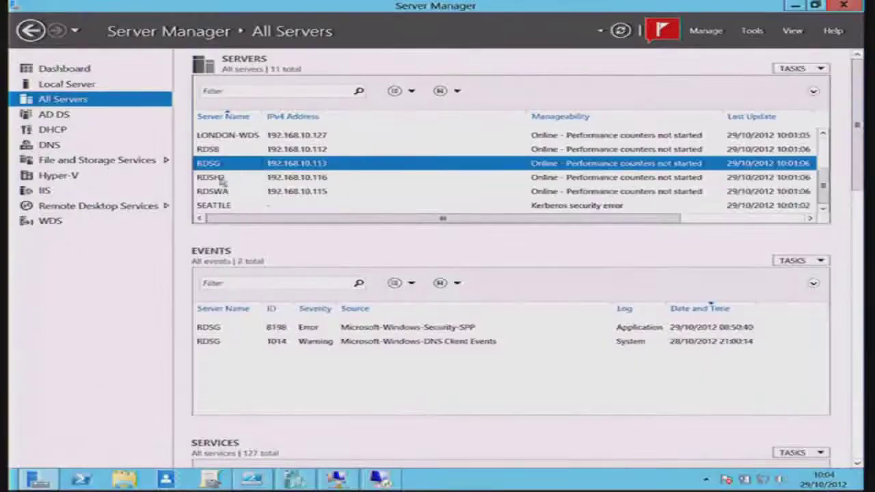
{"action": "left_click", "coordinate": [407, 264]}
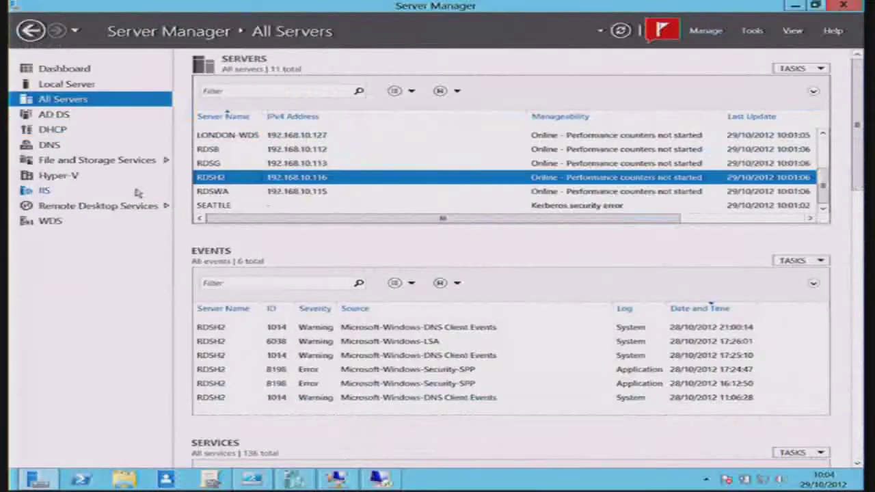
Open the Remote Desktop Services overview, widen its navigation pane, and view the deployment diagram down to the virtualization and session hosts.
{"action": "left_click", "coordinate": [109, 210]}
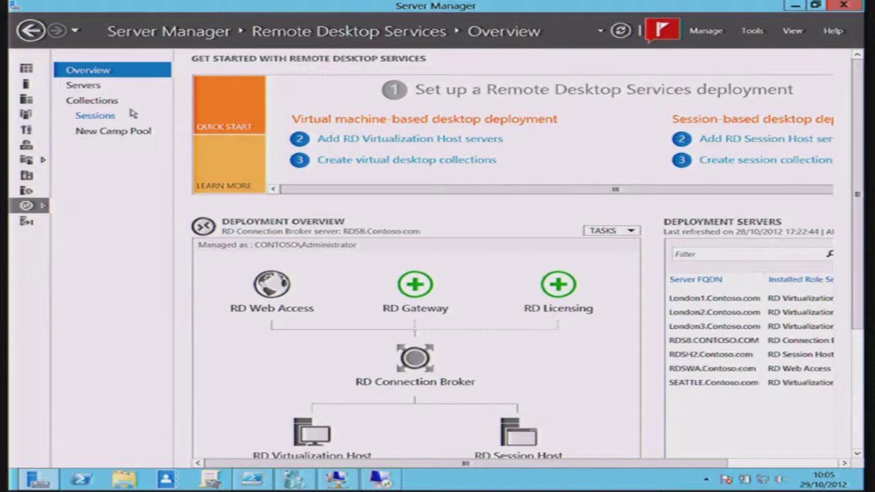
{"action": "left_click_drag", "start_coordinate": [174, 88], "coordinate": [231, 86]}
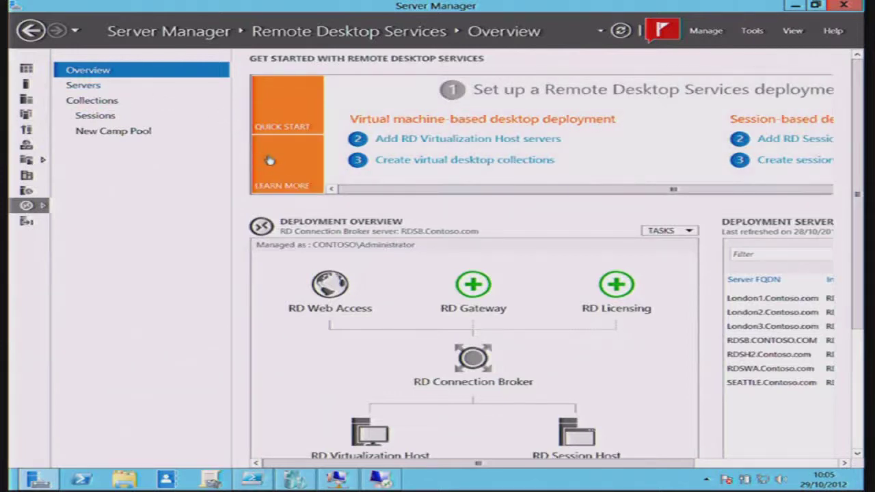
{"action": "scroll", "coordinate": [840, 150], "scroll_direction": "down", "scroll_amount": 3}
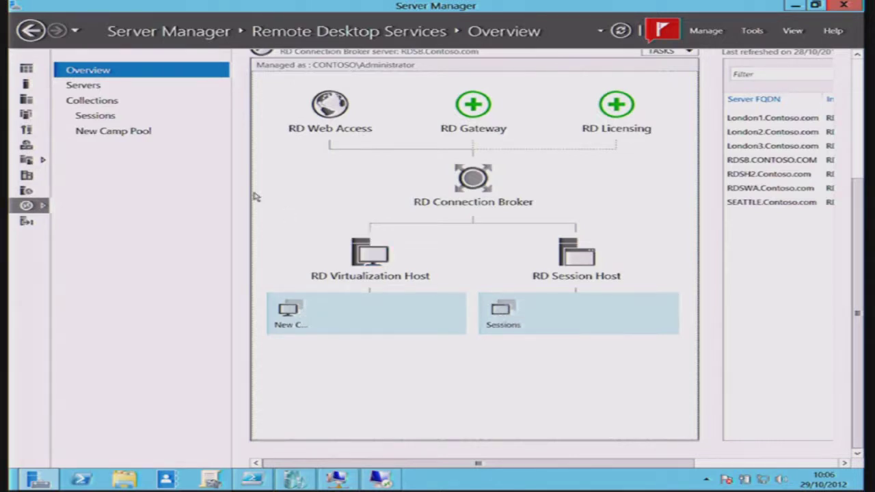
Review the collections with their host servers, and examine the RemoteApp programs published in the Sessions collection.
{"action": "left_click", "coordinate": [126, 103]}
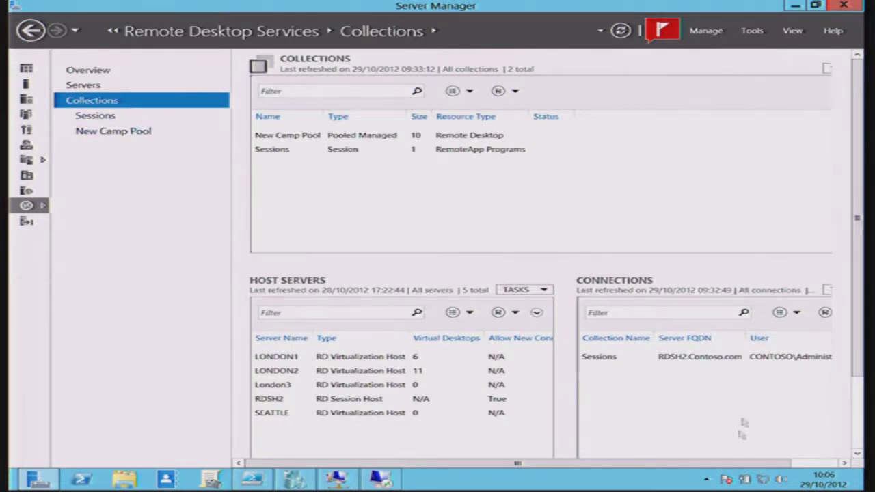
{"action": "scroll", "coordinate": [744, 423], "scroll_direction": "down", "scroll_amount": 2}
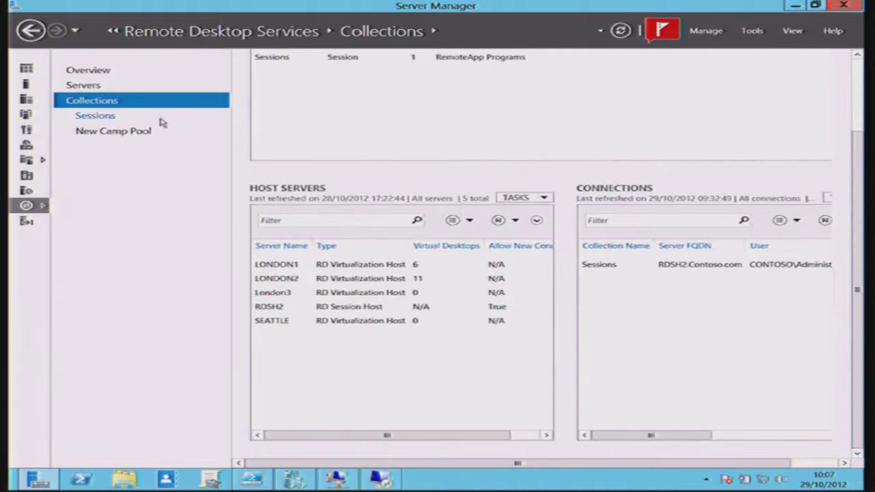
{"action": "left_click", "coordinate": [95, 116]}
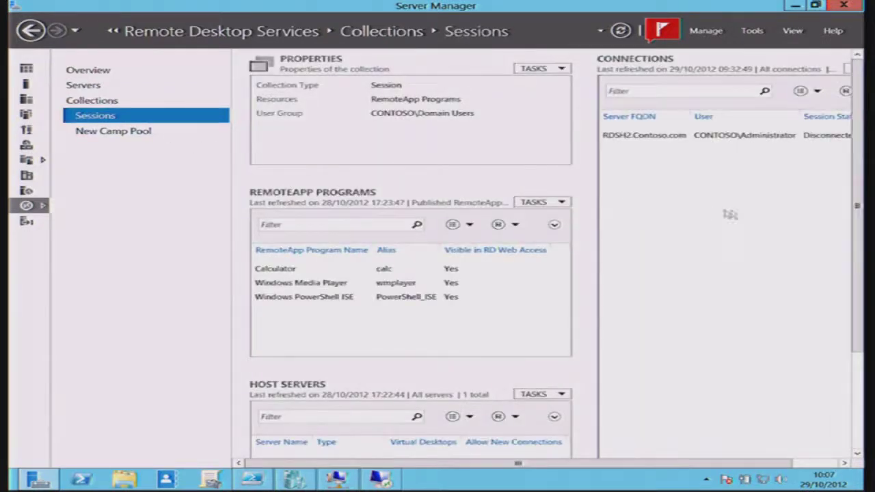
{"action": "scroll", "coordinate": [857, 168], "scroll_direction": "down", "scroll_amount": 1}
{"action": "scroll", "coordinate": [857, 169], "scroll_direction": "up", "scroll_amount": 1}
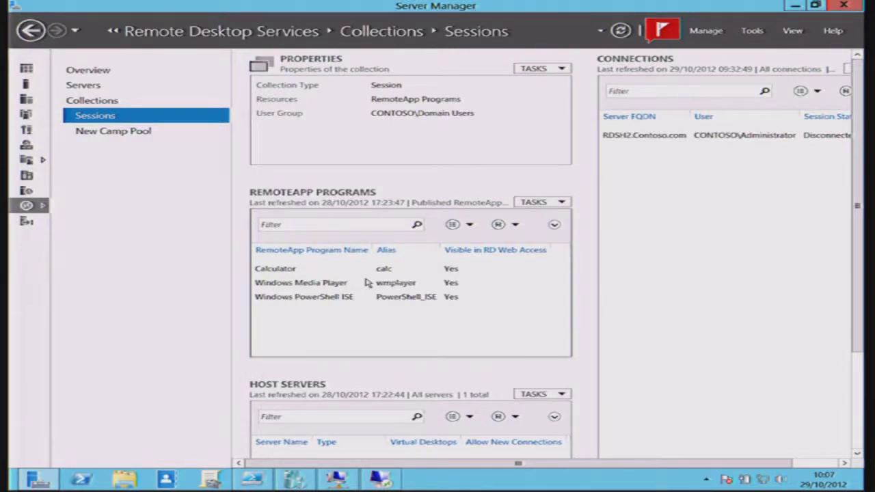
{"action": "left_click", "coordinate": [336, 270]}
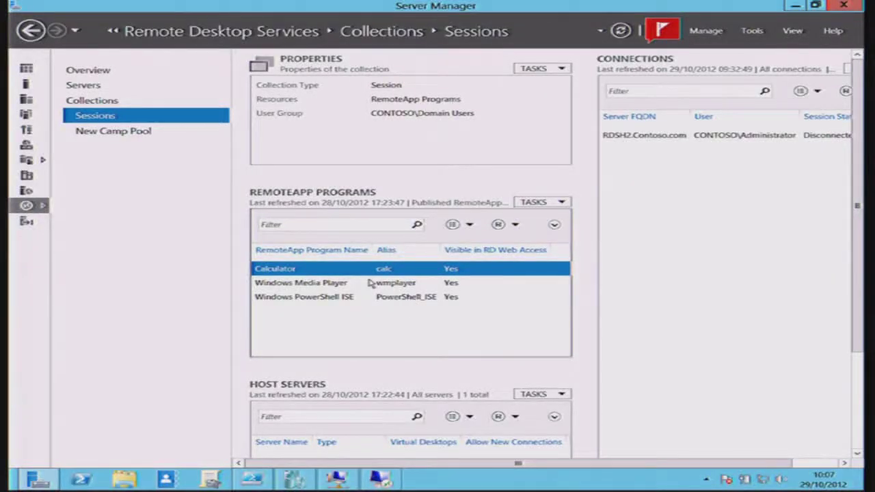
Examine the New Camp Pool collection's properties, virtual desktops and desktop template, and return to the collections list.
{"action": "left_click", "coordinate": [163, 136]}
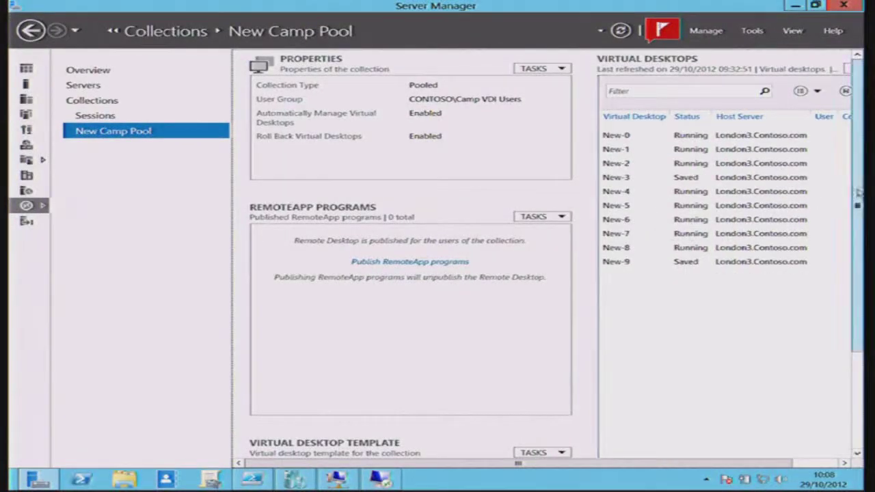
{"action": "left_click_drag", "start_coordinate": [857, 191], "coordinate": [856, 241]}
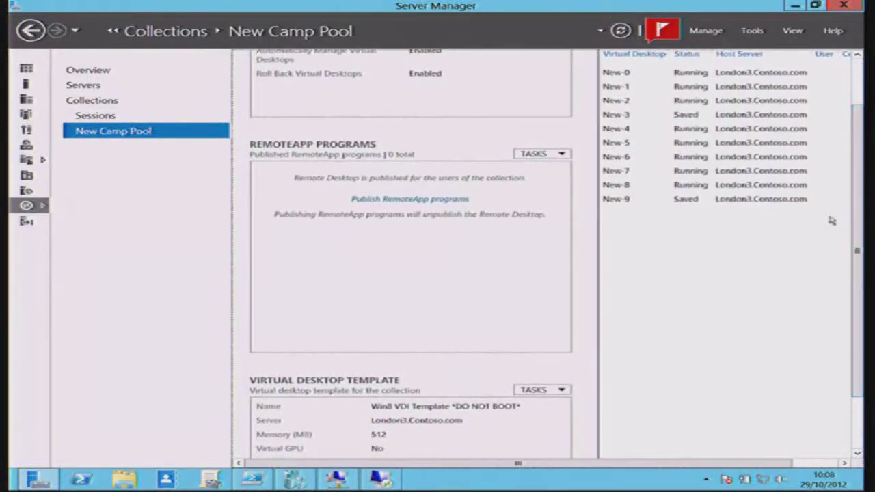
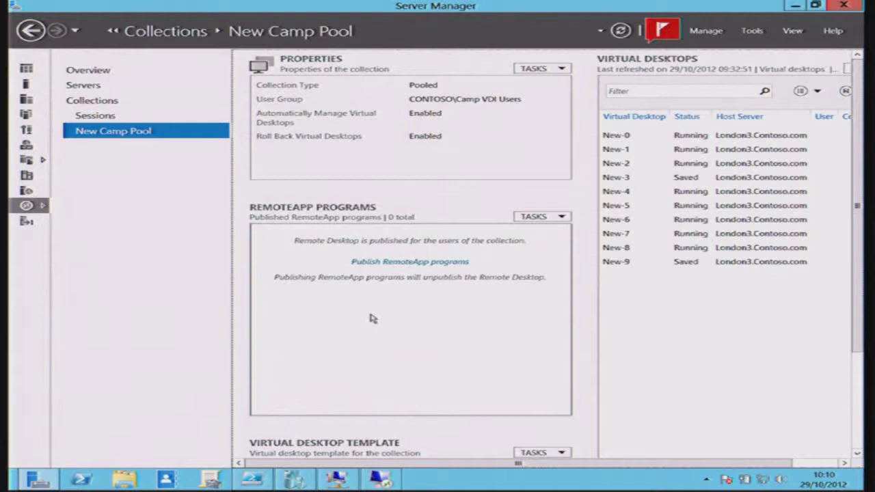
{"action": "left_click", "coordinate": [125, 103]}
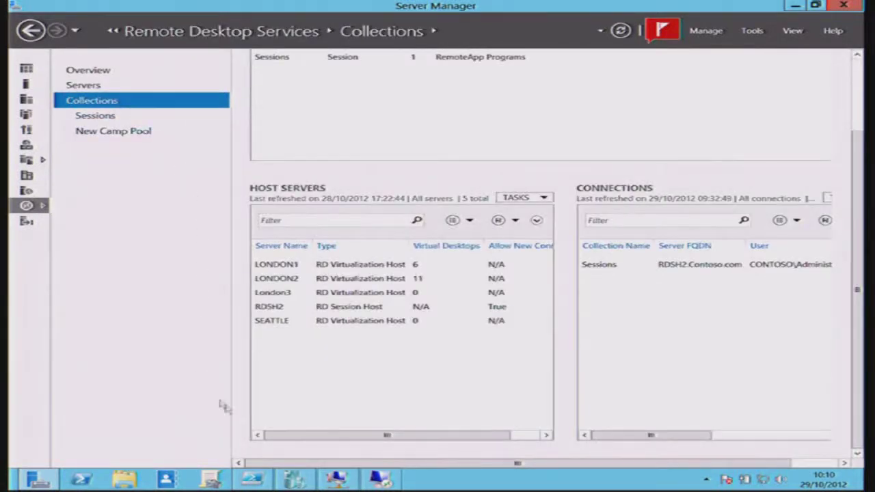
Switch to Hyper-V Manager and look through the virtual machines hosted on LONDON3.
{"action": "left_click", "coordinate": [302, 482]}
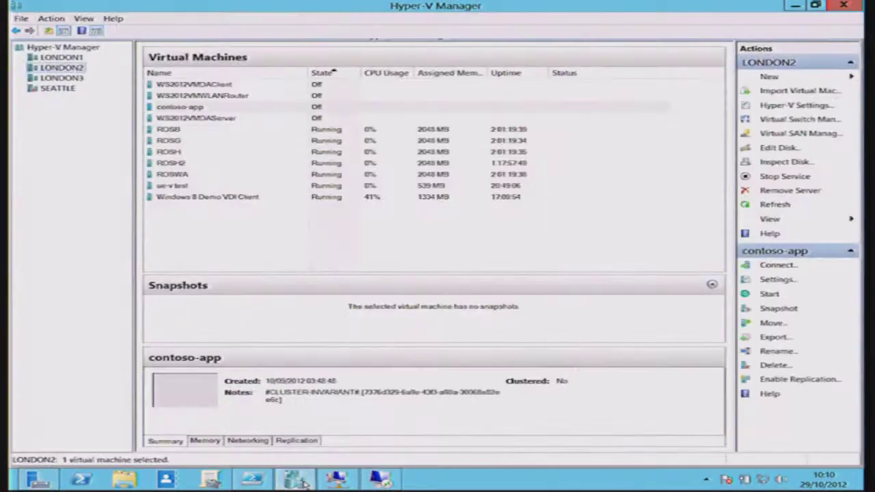
{"action": "left_click", "coordinate": [76, 78]}
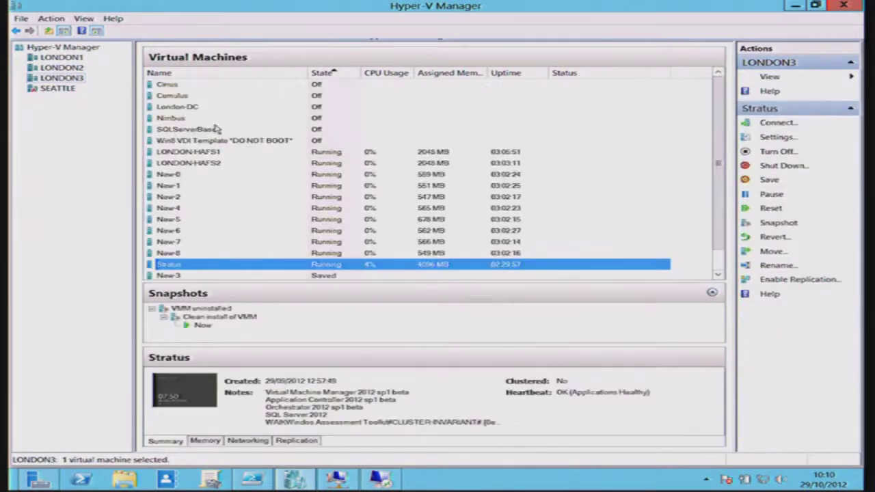
{"action": "left_click_drag", "start_coordinate": [715, 113], "coordinate": [716, 151]}
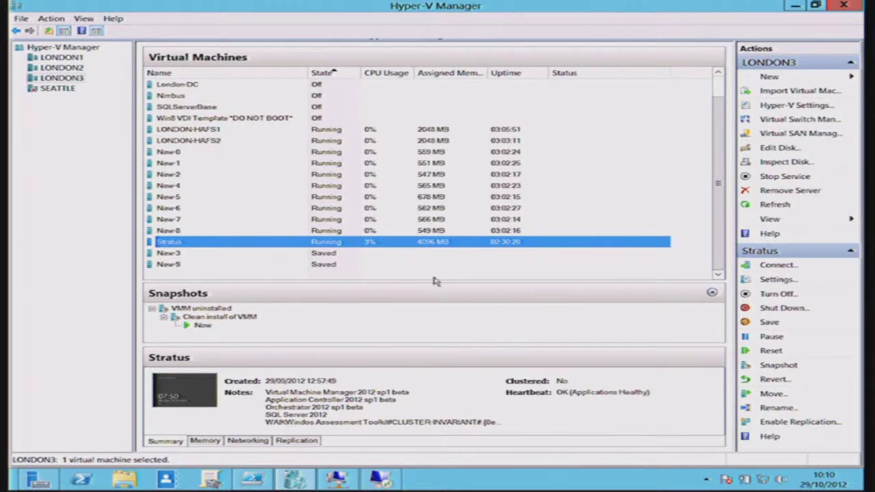
Open the settings of the New-8 virtual machine and move the settings window higher on the desktop.
{"action": "left_click", "coordinate": [238, 233]}
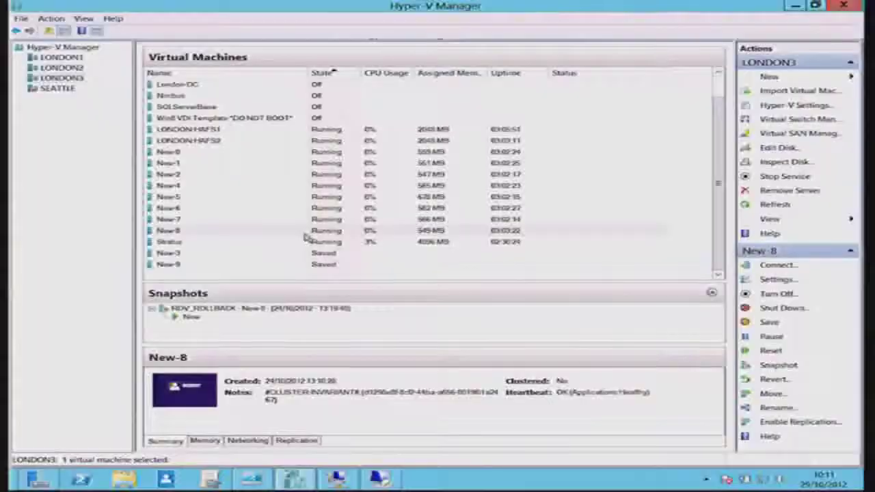
{"action": "right_click", "coordinate": [306, 235]}
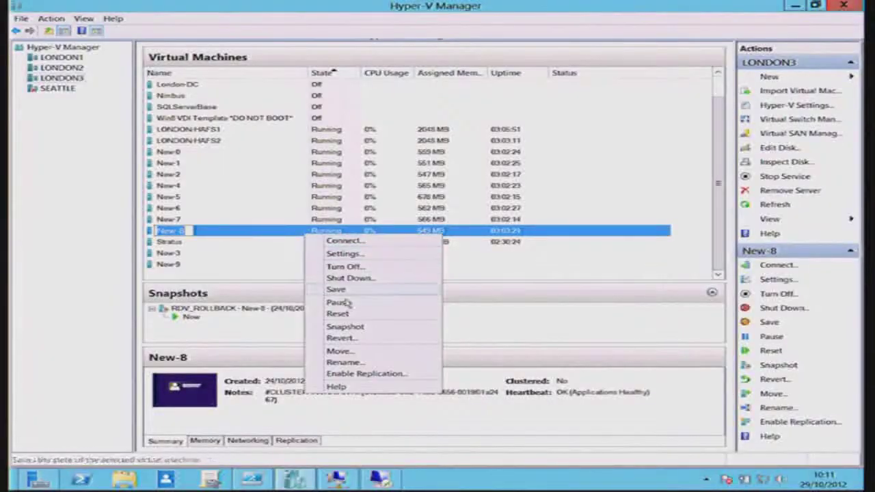
{"action": "left_click", "coordinate": [210, 238]}
{"action": "right_click", "coordinate": [211, 236]}
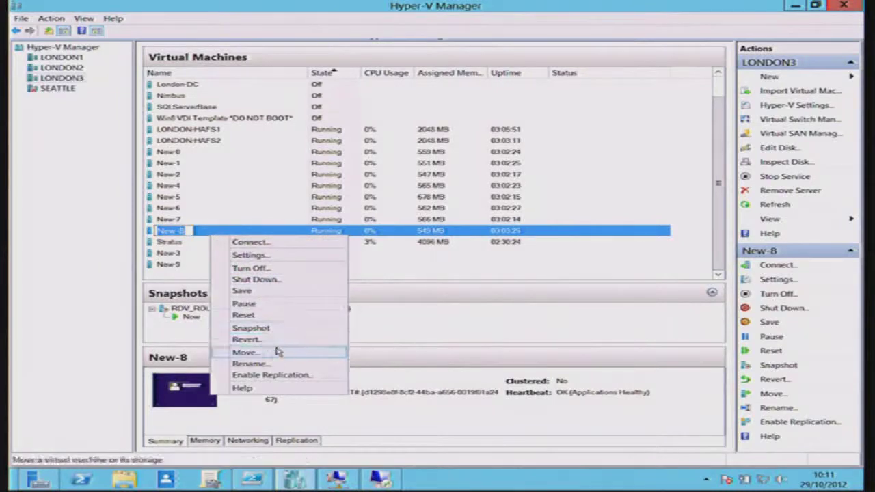
{"action": "left_click", "coordinate": [271, 255]}
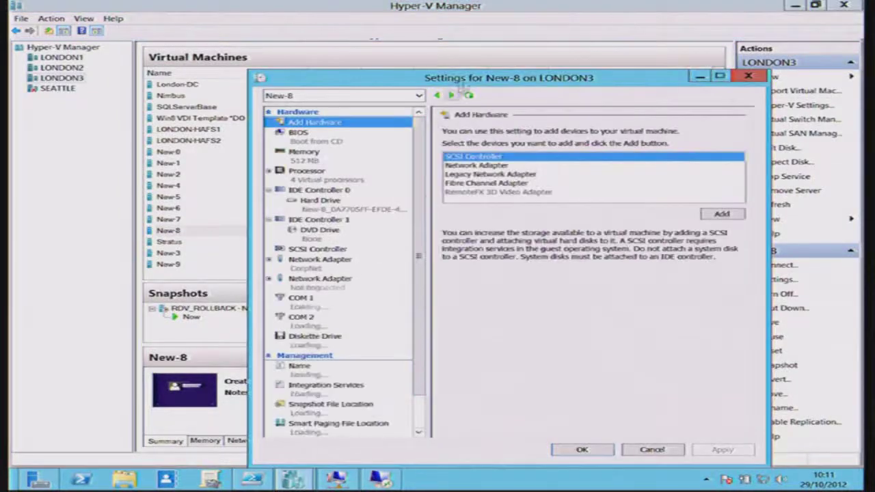
{"action": "left_click_drag", "start_coordinate": [470, 77], "coordinate": [432, 31]}
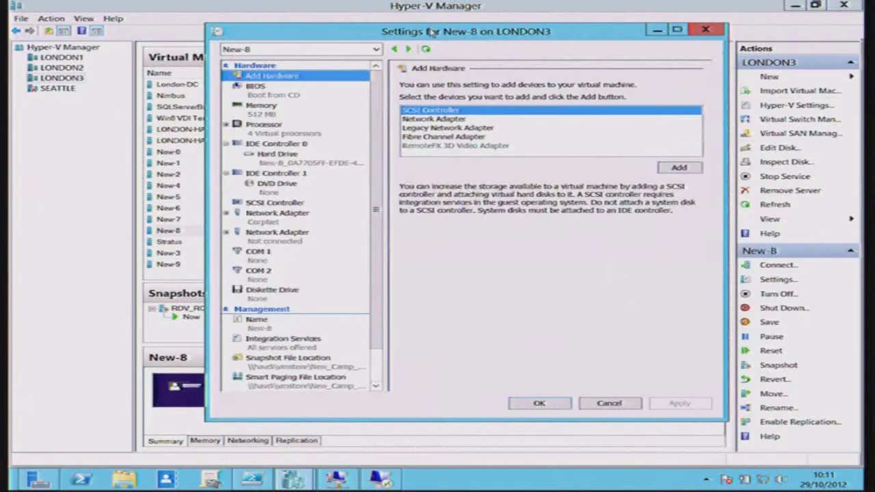
Check the RemoteFX 3D Video Adapter, Fibre Channel Adapter and Legacy Network Adapter among the hardware that can be added to New-8.
{"action": "left_click", "coordinate": [484, 147]}
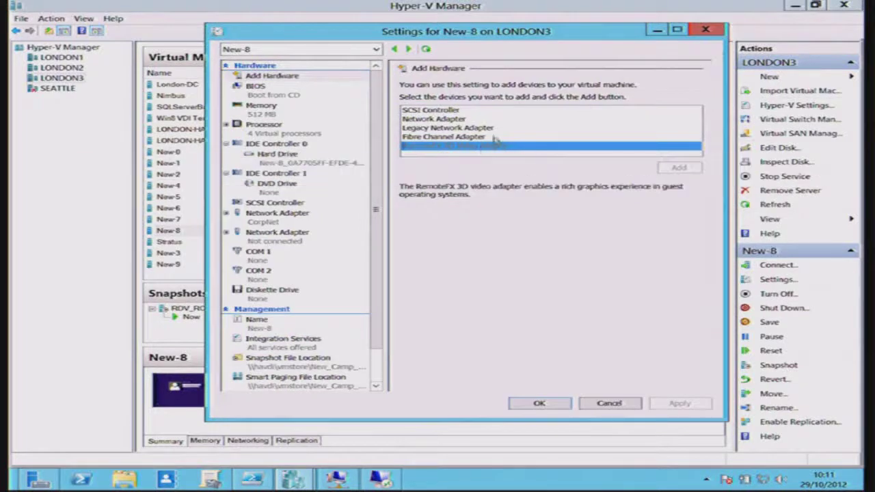
{"action": "key", "text": "Up"}
{"action": "key", "text": "Up"}
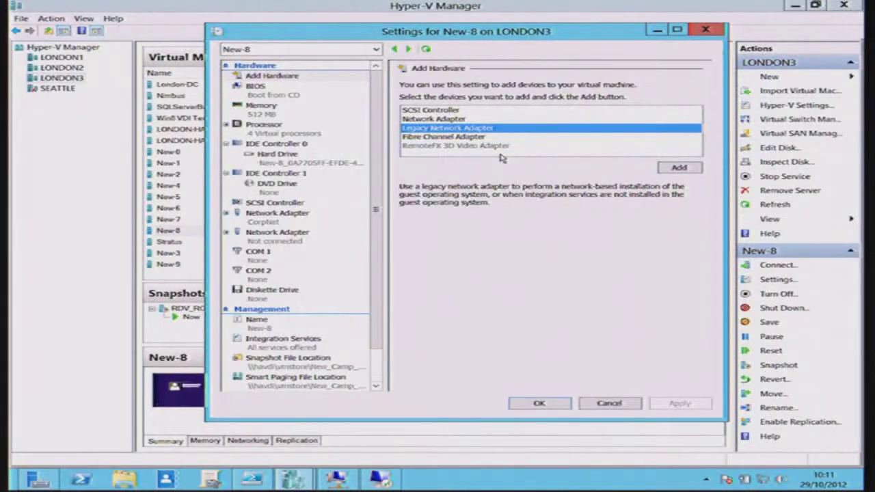
Inspect New-8's processor settings and look through its remaining hardware and management settings.
{"action": "left_click", "coordinate": [283, 129]}
{"action": "left_click", "coordinate": [576, 112]}
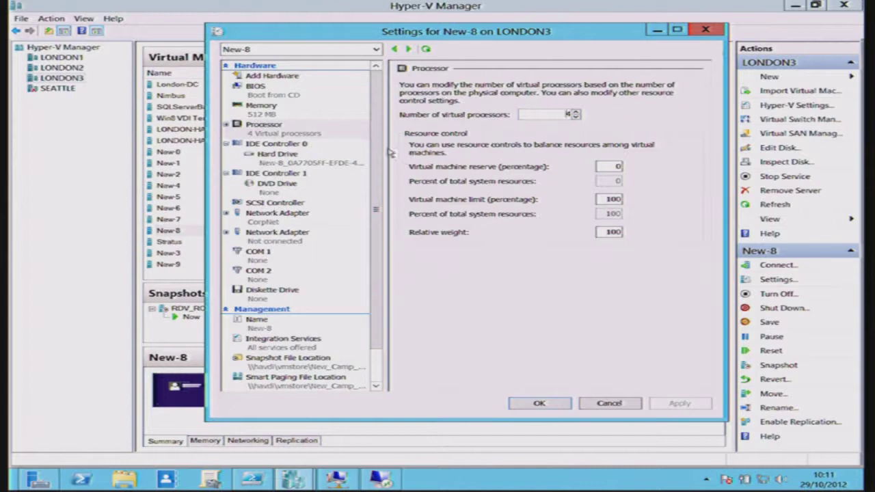
{"action": "left_click_drag", "start_coordinate": [377, 153], "coordinate": [377, 174]}
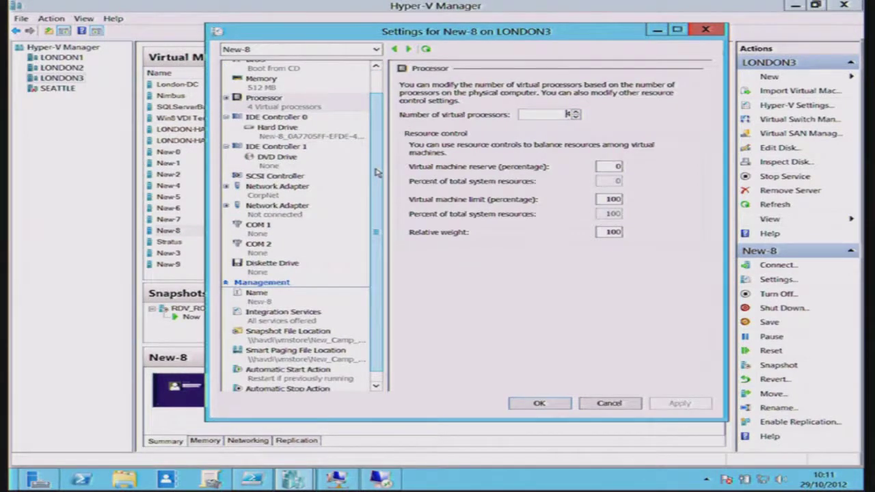
{"action": "left_click_drag", "start_coordinate": [378, 174], "coordinate": [377, 147]}
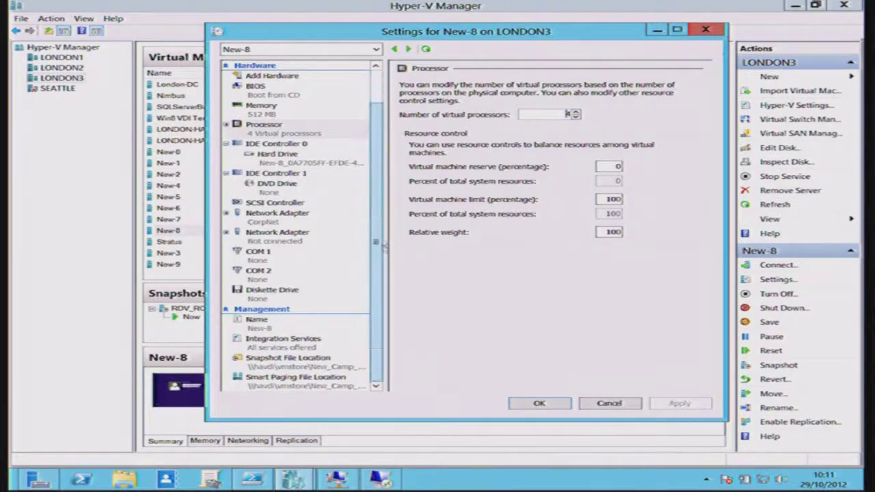
{"action": "scroll", "coordinate": [379, 226], "scroll_direction": "down", "scroll_amount": 2}
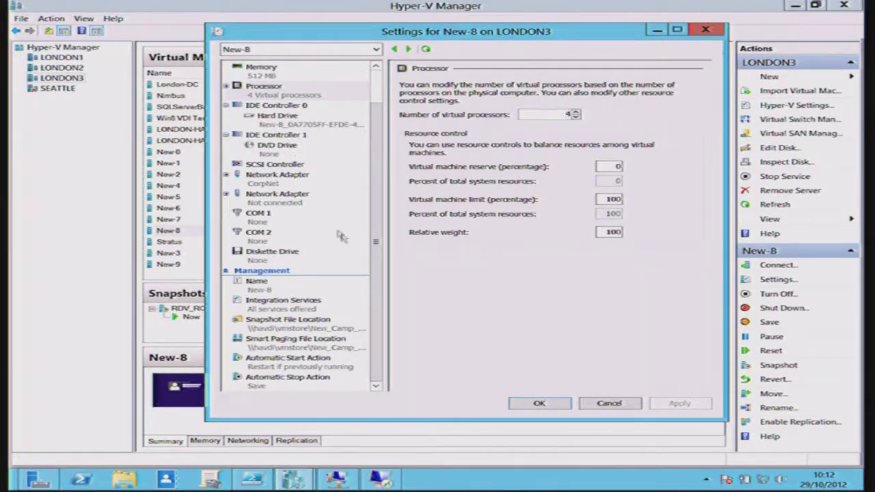
View New-8's snapshot file location and try to inspect the virtual hard disk attached to IDE Controller 0.
{"action": "left_click", "coordinate": [317, 326]}
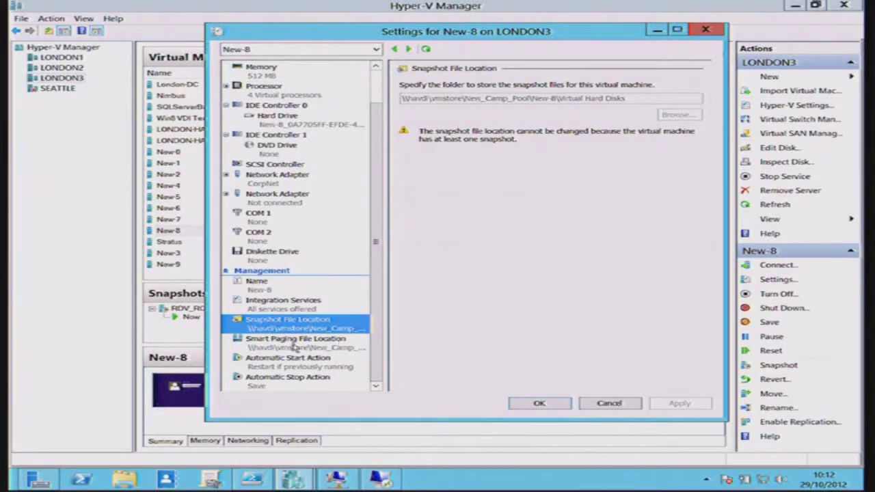
{"action": "left_click", "coordinate": [326, 125]}
{"action": "left_click", "coordinate": [624, 202]}
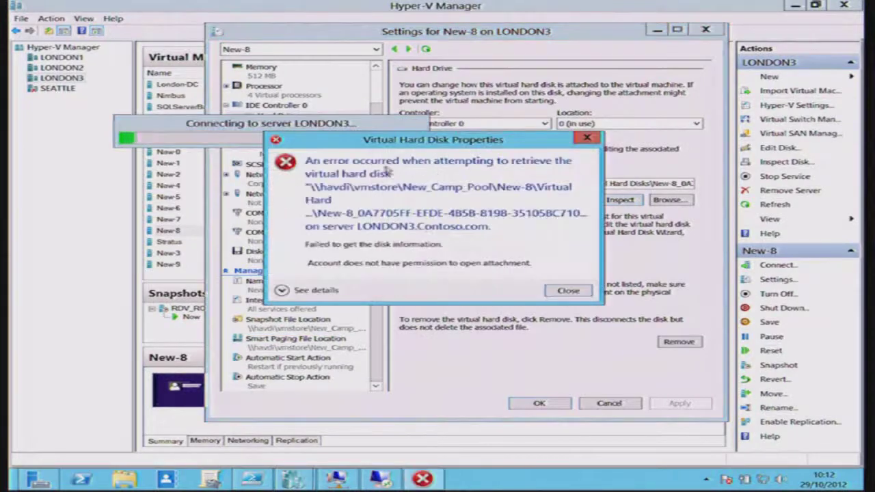
Dismiss the disk error, close New-8's settings without changes, and switch to the Remote Desktop Services collections in Server Manager.
{"action": "left_click", "coordinate": [568, 291]}
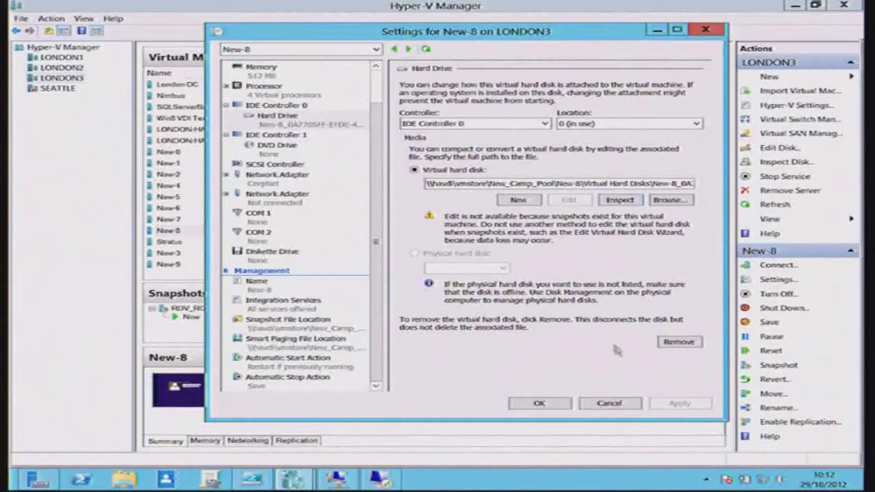
{"action": "left_click", "coordinate": [608, 403]}
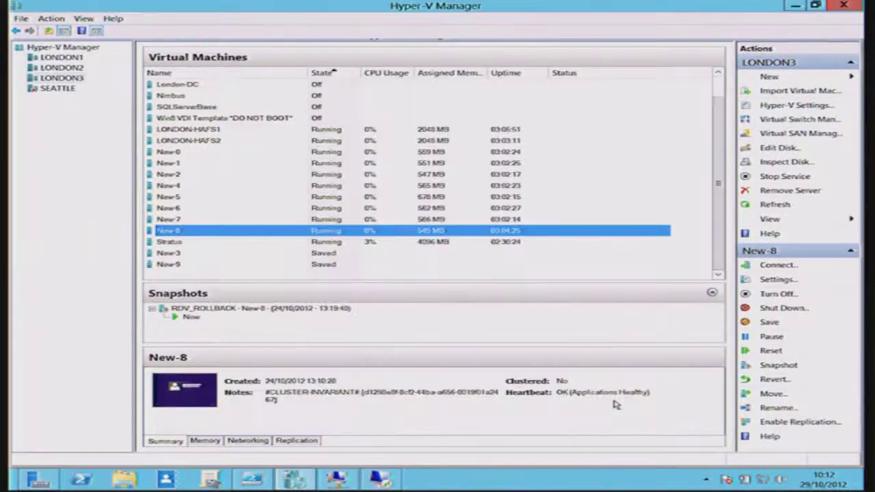
{"action": "left_click", "coordinate": [37, 479]}
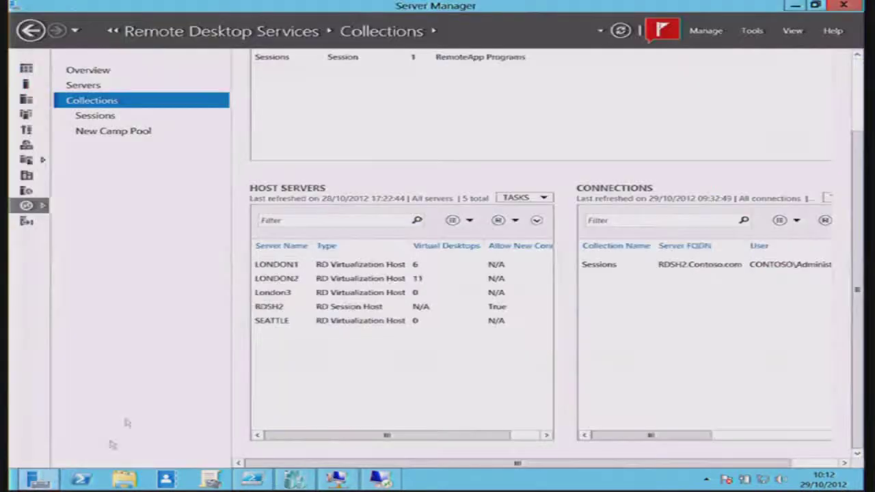
{"action": "left_click", "coordinate": [860, 111]}
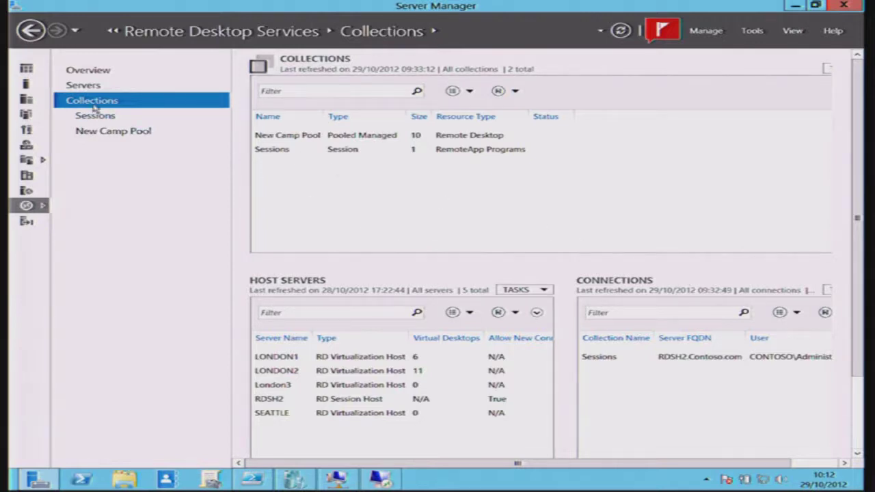
Check which tasks are available for the Connections list on the Collections page.
{"action": "left_click_drag", "start_coordinate": [641, 465], "coordinate": [689, 466]}
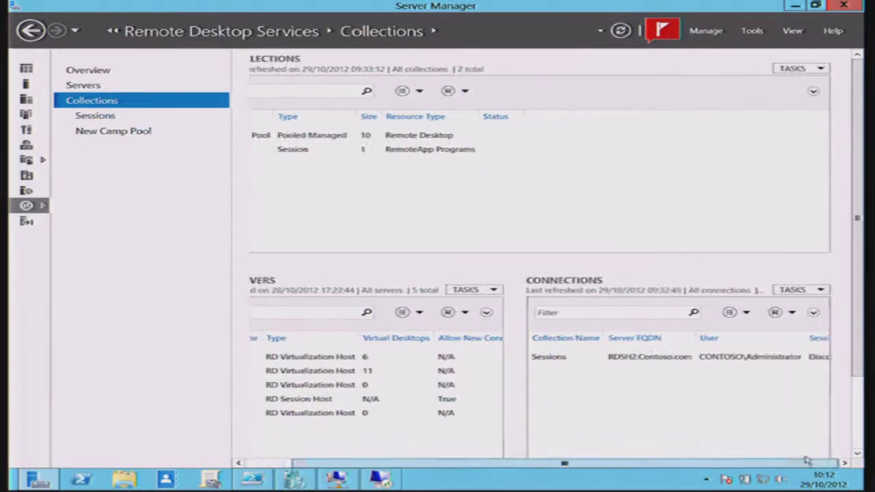
{"action": "left_click", "coordinate": [806, 291]}
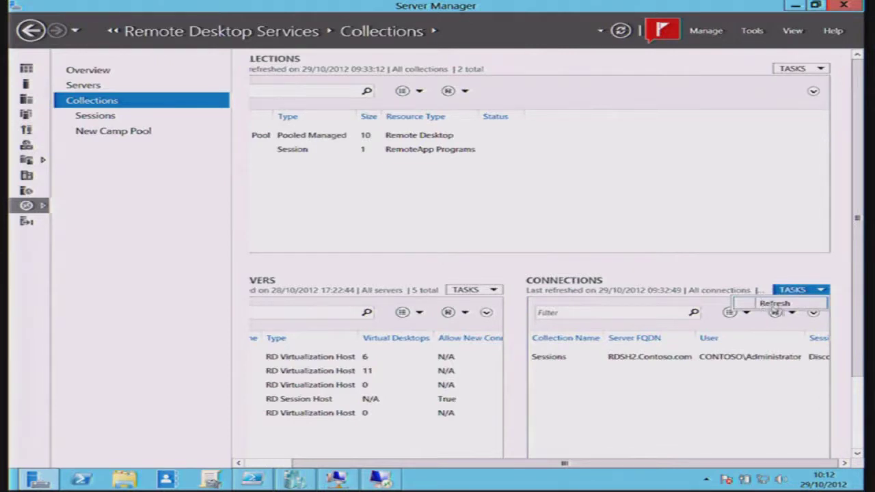
{"action": "left_click", "coordinate": [774, 303]}
{"action": "left_click", "coordinate": [818, 289]}
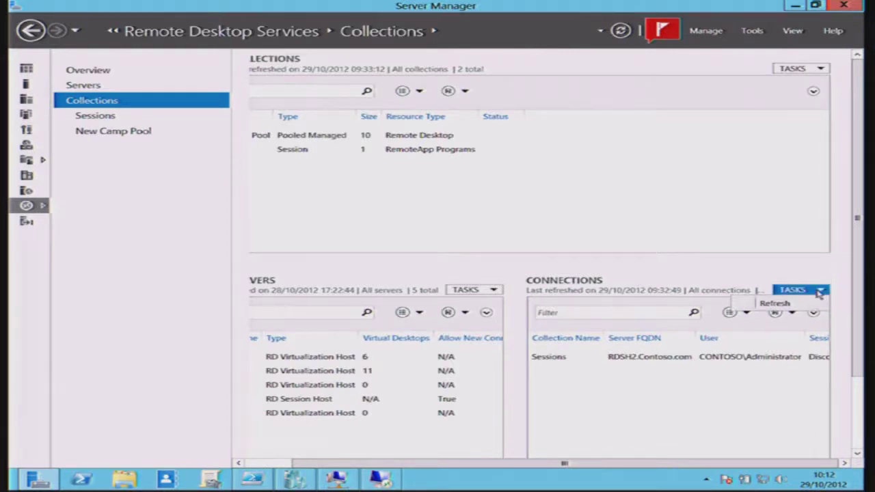
{"action": "left_click", "coordinate": [670, 273]}
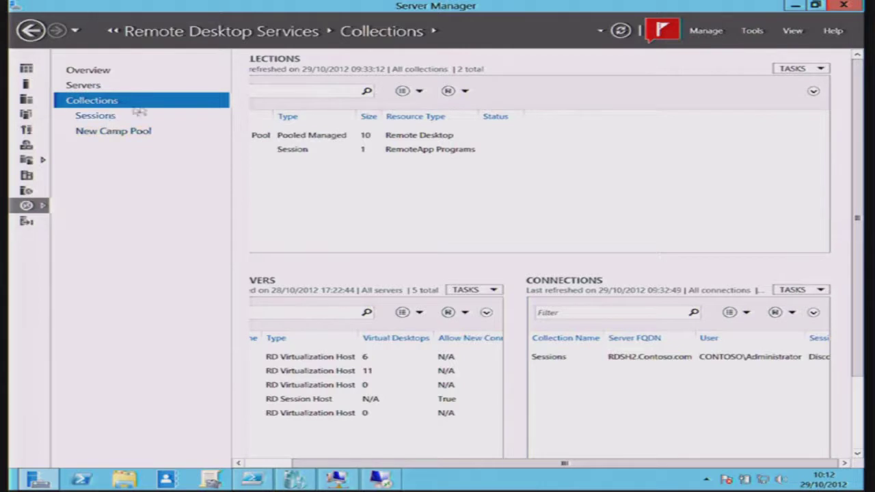
Start a new virtual desktop collection and name it PersonalDesktop.
{"action": "left_click", "coordinate": [797, 69]}
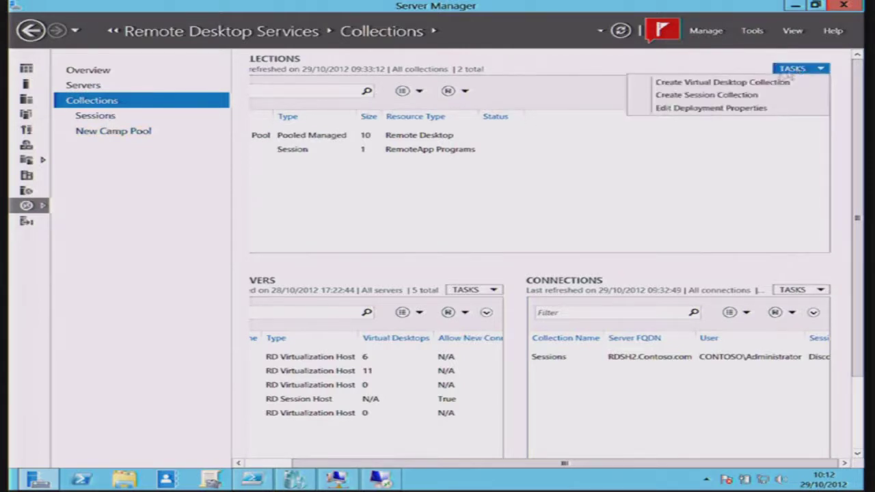
{"action": "left_click", "coordinate": [687, 83]}
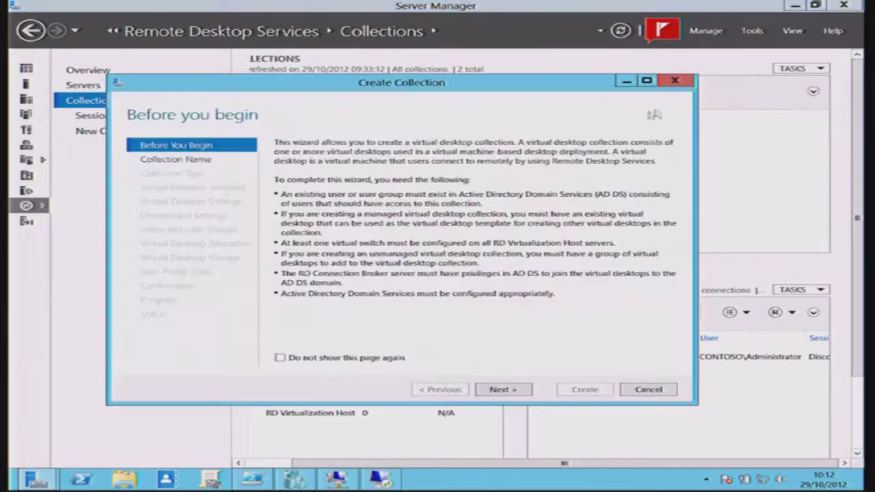
{"action": "left_click", "coordinate": [497, 392]}
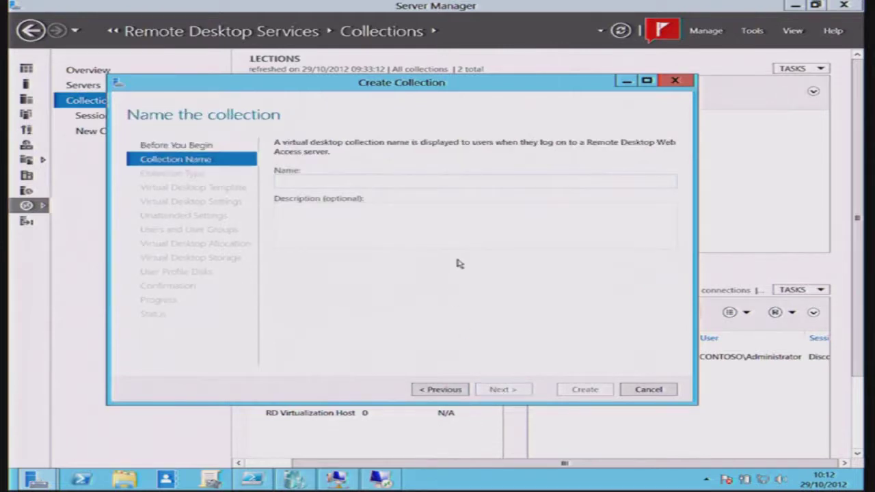
{"action": "type", "text": "Po"}
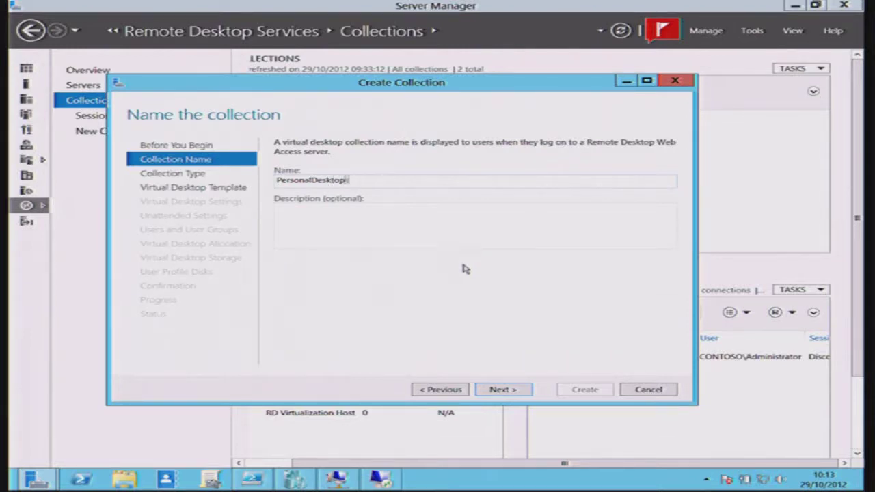
{"action": "left_click", "coordinate": [506, 391]}
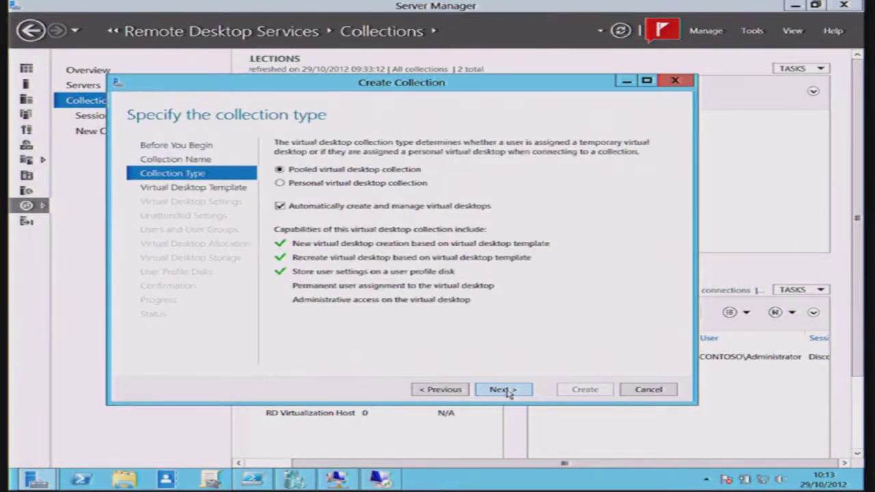
Make it a personal virtual desktop collection based on the Win8 VDI Template "DO NOT BOOT" virtual machine on London3.Contoso.com.
{"action": "left_click", "coordinate": [346, 189]}
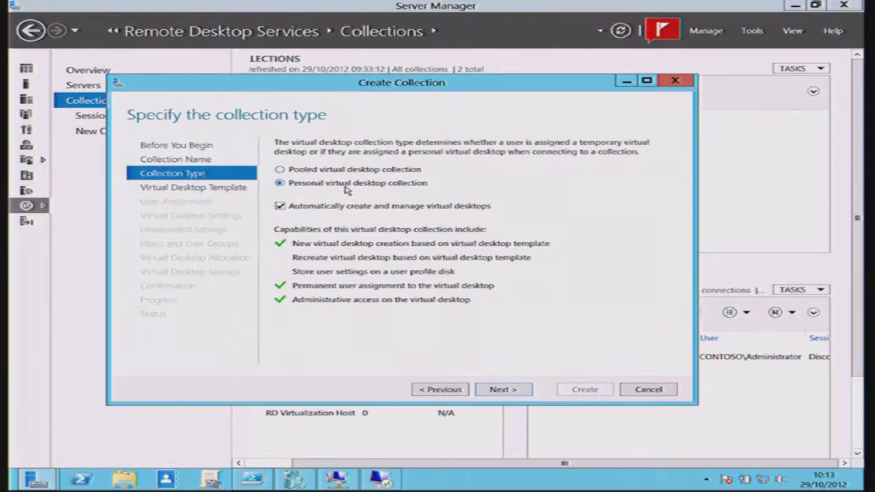
{"action": "left_click", "coordinate": [502, 391]}
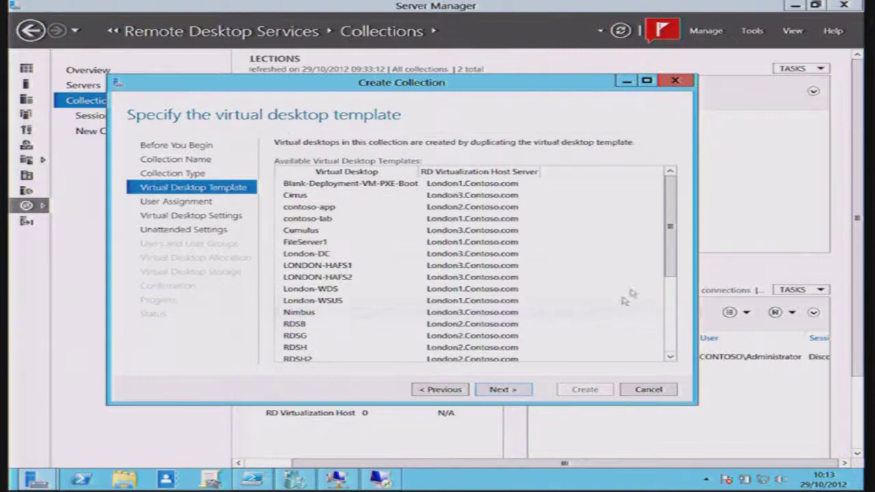
{"action": "left_click_drag", "start_coordinate": [671, 212], "coordinate": [653, 232]}
{"action": "left_click_drag", "start_coordinate": [675, 193], "coordinate": [649, 291]}
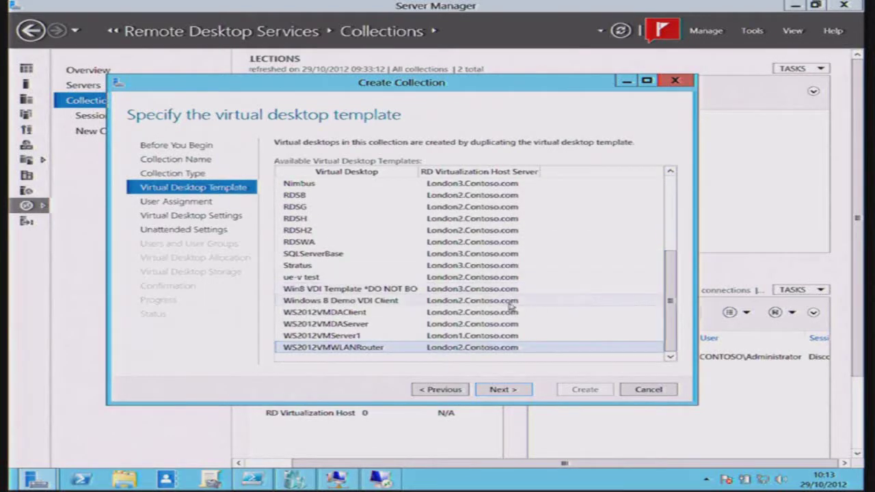
{"action": "left_click", "coordinate": [423, 291]}
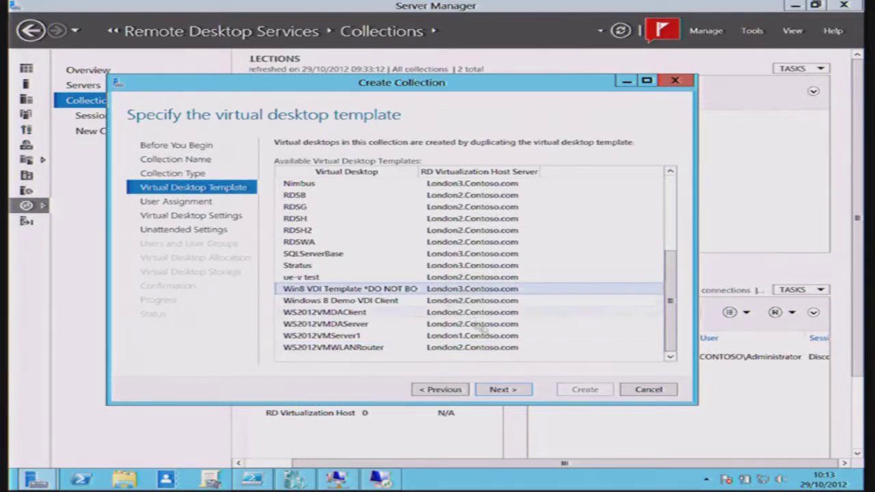
{"action": "left_click", "coordinate": [525, 389]}
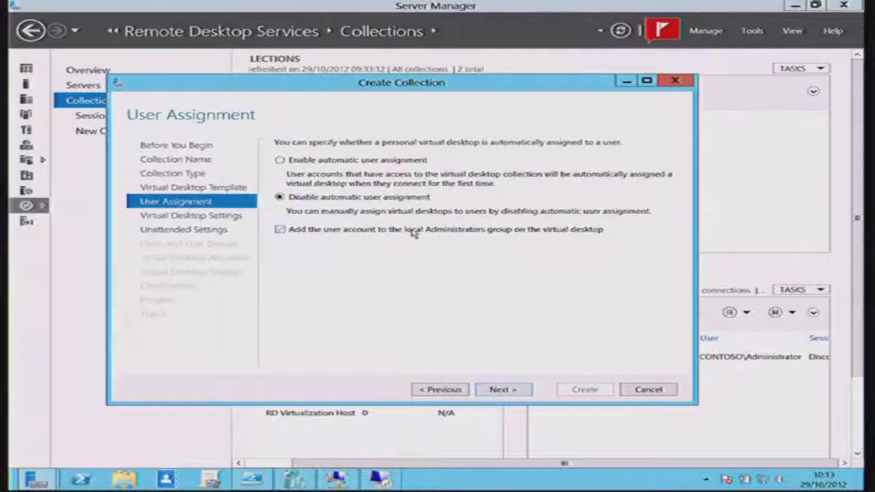
With automatic user assignment disabled, set the local Administrators group option for user accounts and keep providing unattended installation settings.
{"action": "left_click", "coordinate": [412, 232]}
{"action": "left_click", "coordinate": [499, 392]}
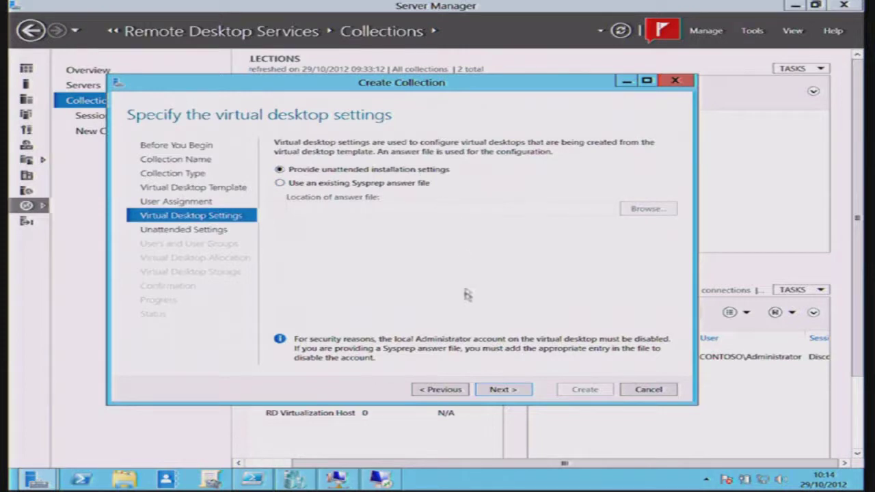
{"action": "left_click", "coordinate": [503, 390]}
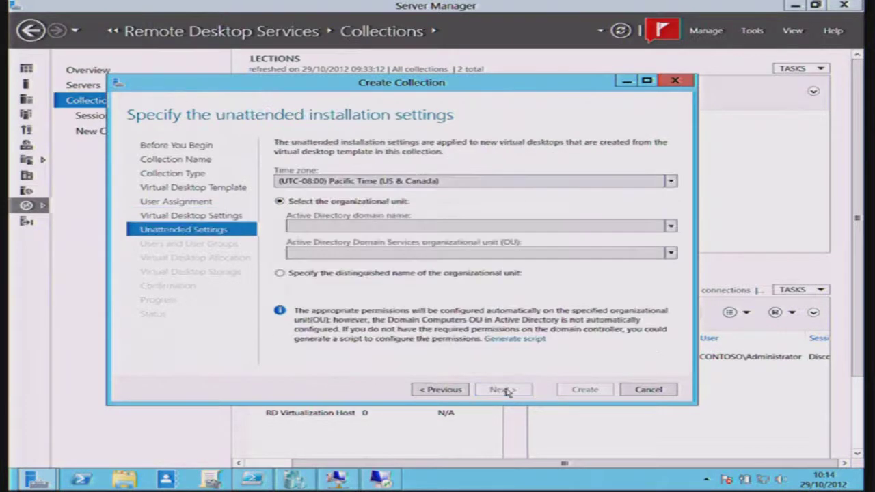
Set the time zone to (UTC) Dublin, Edinburgh, Lisbon, London and choose an organizational unit in the Contoso.com domain.
{"action": "left_click", "coordinate": [469, 181]}
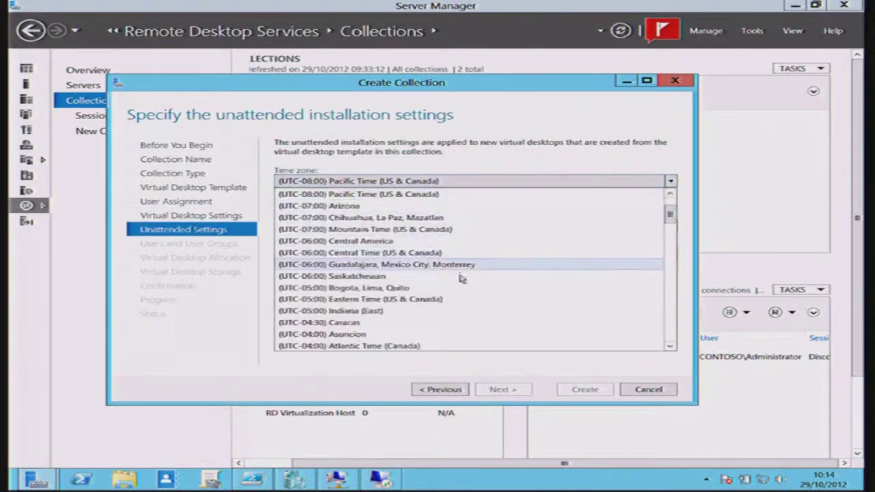
{"action": "scroll", "coordinate": [674, 290], "scroll_direction": "down", "scroll_amount": 9}
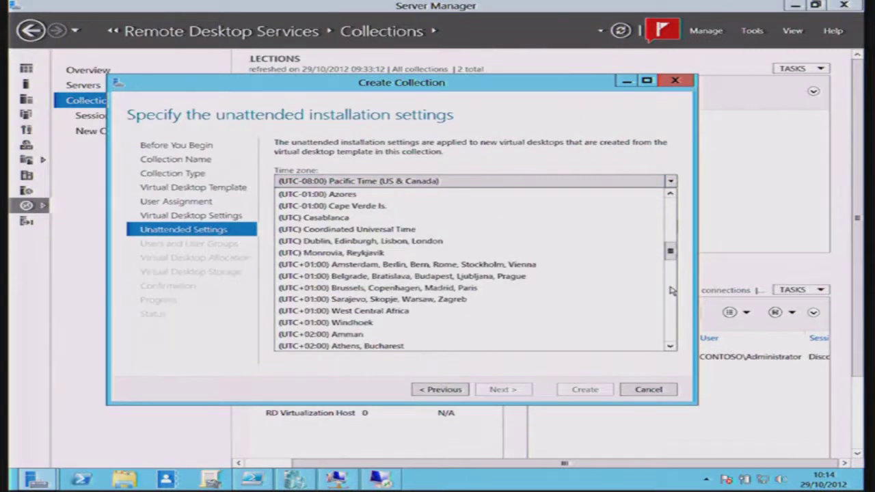
{"action": "left_click", "coordinate": [418, 241]}
{"action": "left_click", "coordinate": [393, 225]}
{"action": "left_click", "coordinate": [332, 240]}
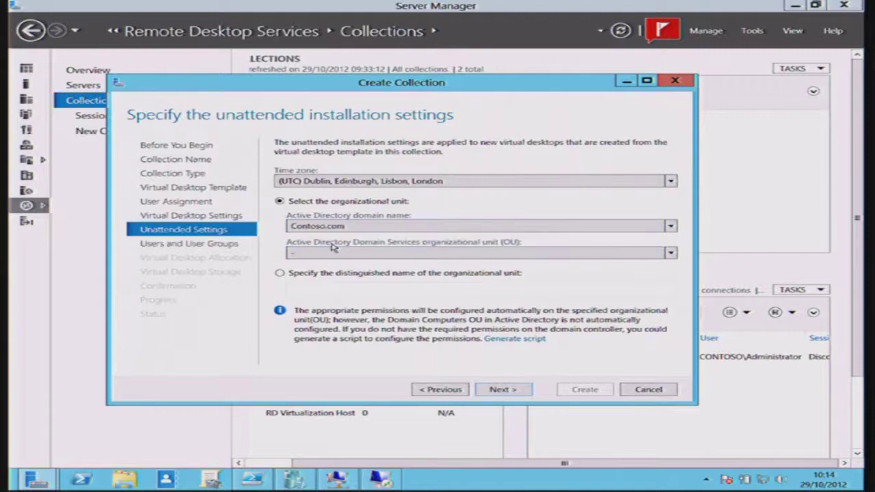
{"action": "left_click", "coordinate": [341, 254]}
{"action": "left_click", "coordinate": [331, 278]}
{"action": "left_click", "coordinate": [502, 389]}
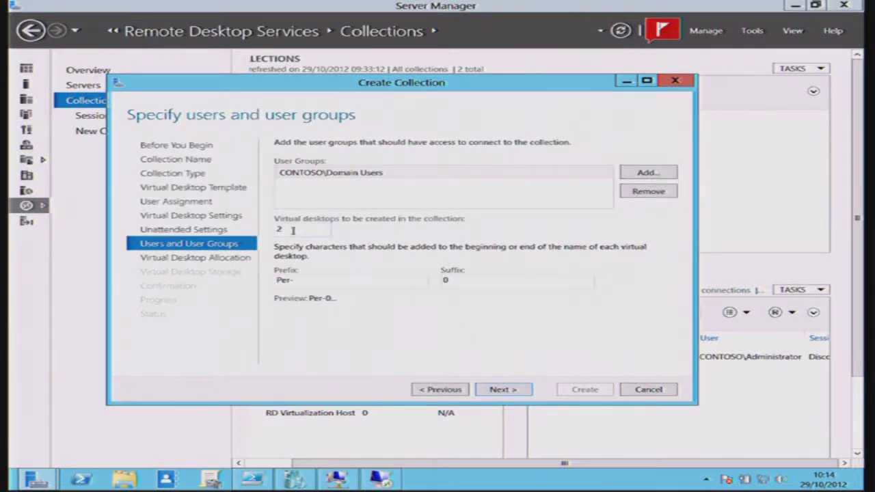
Create 2 virtual desktops with prefix Per- and suffix 0, allocating 2 to London1.Contoso.com and 0 to London2.Contoso.com.
{"action": "left_click", "coordinate": [295, 283]}
{"action": "left_click", "coordinate": [493, 390]}
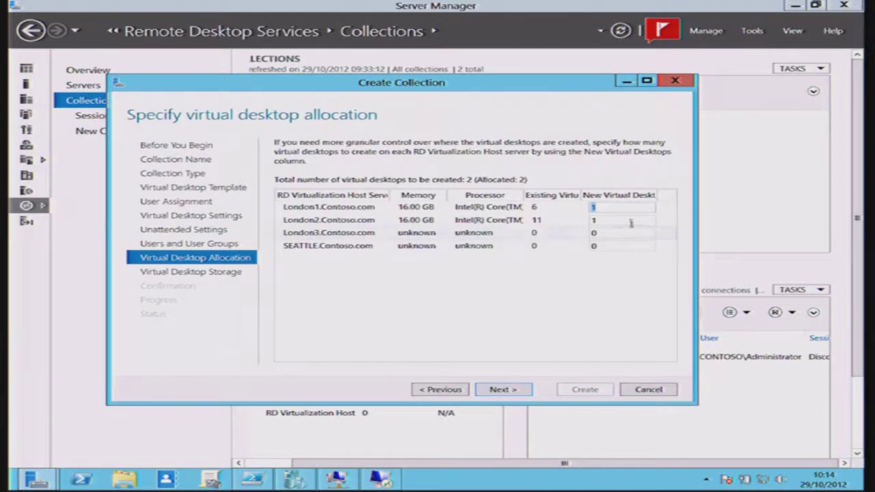
{"action": "left_click", "coordinate": [603, 216]}
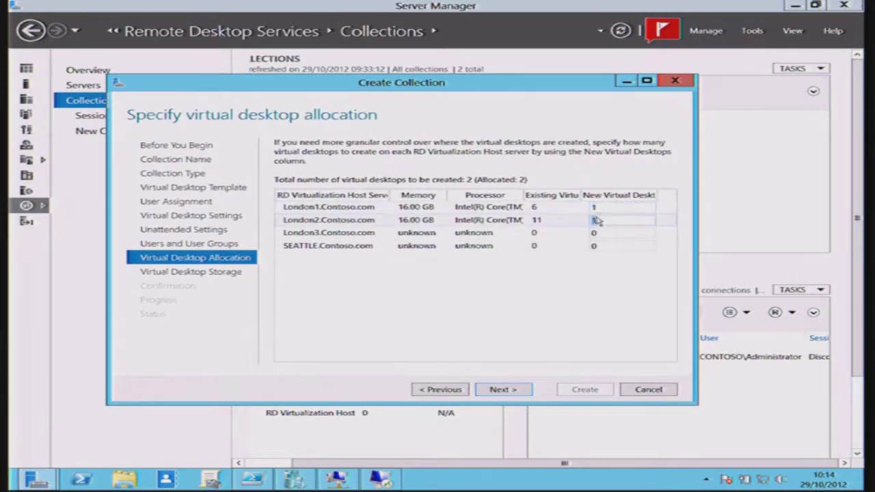
{"action": "key", "text": "BackSpace"}
{"action": "type", "text": "0"}
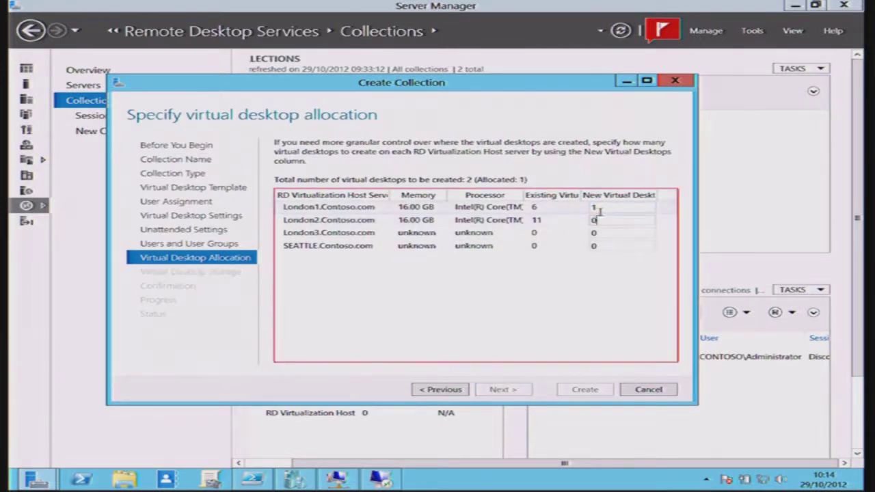
{"action": "type", "text": "2"}
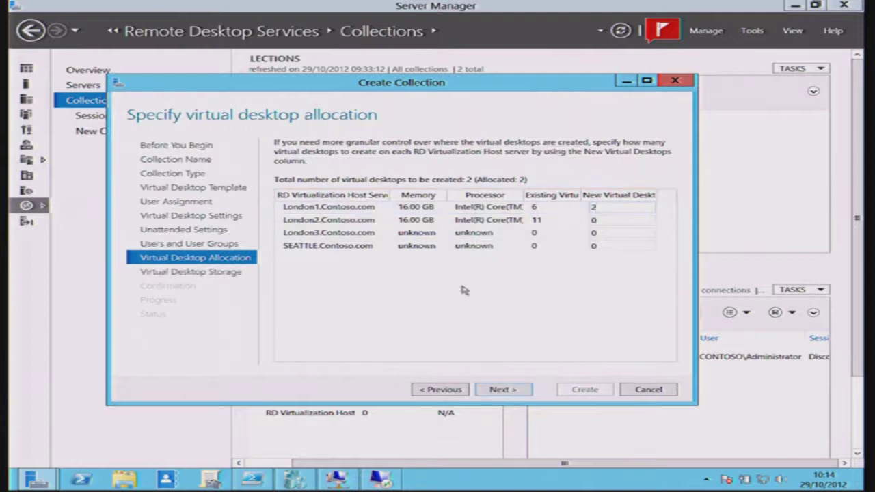
{"action": "left_click", "coordinate": [498, 390]}
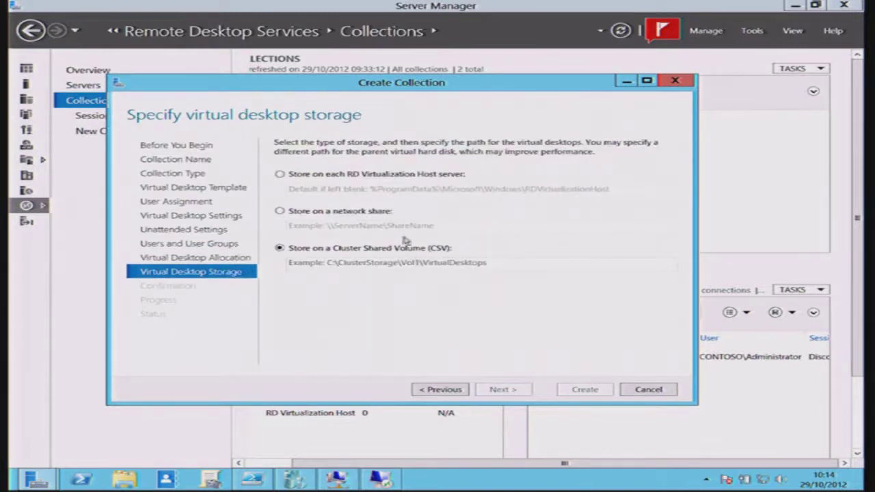
Store the virtual desktops on the network share \\havdi\vmstore and create the collection.
{"action": "left_click", "coordinate": [359, 216]}
{"action": "left_click", "coordinate": [367, 229]}
{"action": "type", "text": "\\\\"}
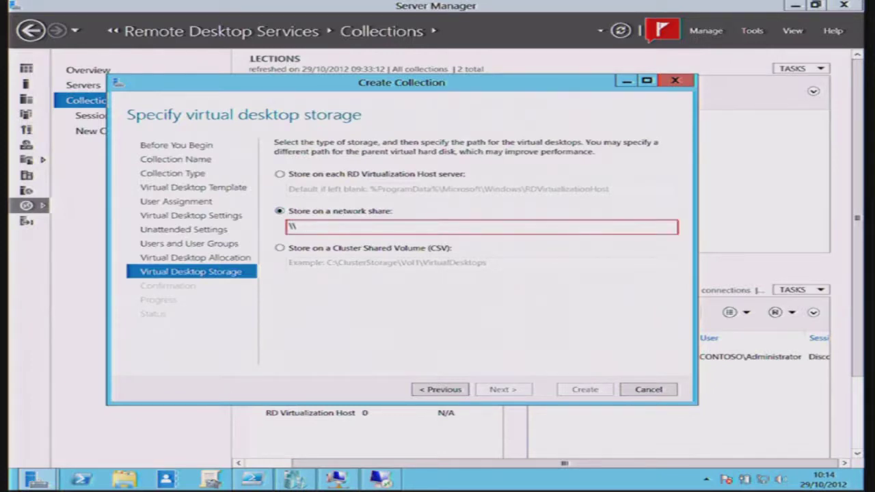
{"action": "type", "text": "W"}
{"action": "type", "text": "avdi\\"}
{"action": "type", "text": "vmstore"}
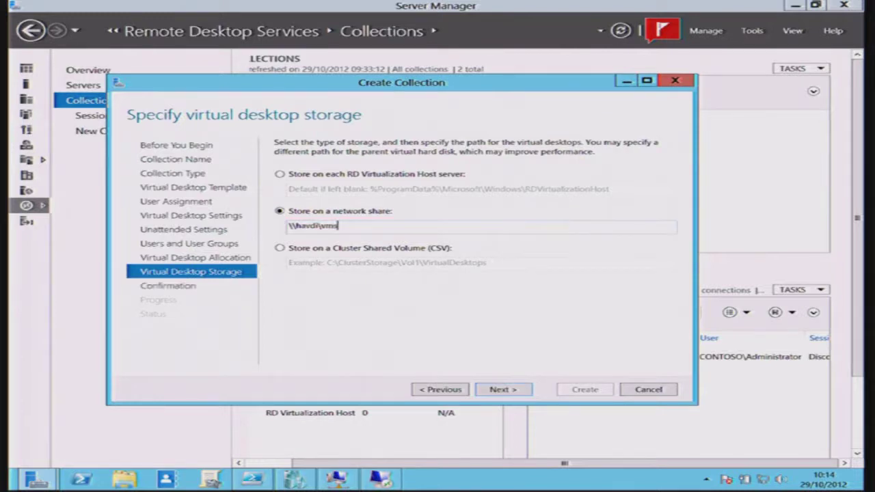
{"action": "left_click", "coordinate": [500, 390]}
{"action": "left_click", "coordinate": [610, 391]}
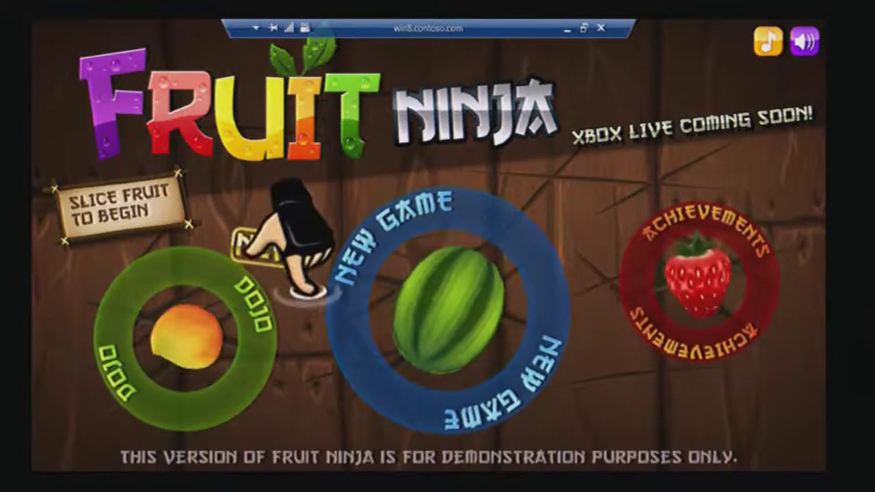
Start a new Fruit Ninja game in Zen Mode.
{"action": "left_click_drag", "start_coordinate": [294, 407], "coordinate": [530, 253]}
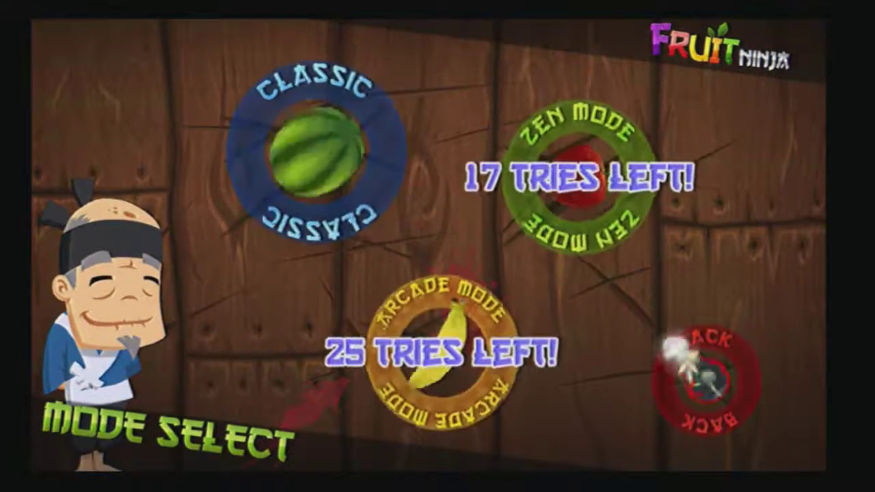
{"action": "mouse_move", "coordinate": [746, 86]}
{"action": "left_mouse_down"}
{"action": "mouse_move", "coordinate": [498, 210]}
{"action": "mouse_move", "coordinate": [410, 313]}
{"action": "left_mouse_up"}
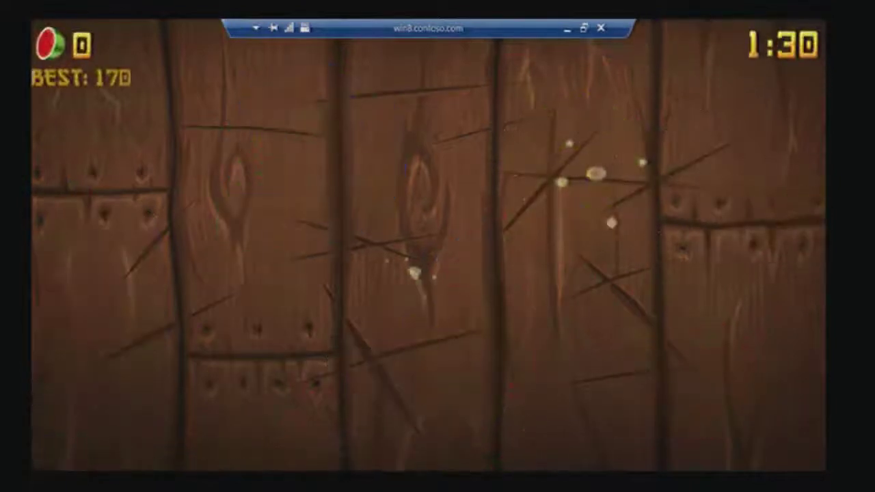
Slice fruit in the Zen Mode game, pause it, and take the remote session out of full screen.
{"action": "mouse_move", "coordinate": [322, 351]}
{"action": "left_mouse_down"}
{"action": "mouse_move", "coordinate": [644, 97]}
{"action": "mouse_move", "coordinate": [264, 244]}
{"action": "mouse_move", "coordinate": [287, 307]}
{"action": "left_mouse_up"}
{"action": "mouse_move", "coordinate": [225, 189]}
{"action": "left_mouse_down"}
{"action": "mouse_move", "coordinate": [595, 332]}
{"action": "mouse_move", "coordinate": [440, 437]}
{"action": "left_mouse_up"}
{"action": "mouse_move", "coordinate": [617, 273]}
{"action": "left_mouse_down"}
{"action": "mouse_move", "coordinate": [498, 361]}
{"action": "mouse_move", "coordinate": [478, 253]}
{"action": "mouse_move", "coordinate": [322, 260]}
{"action": "left_mouse_up"}
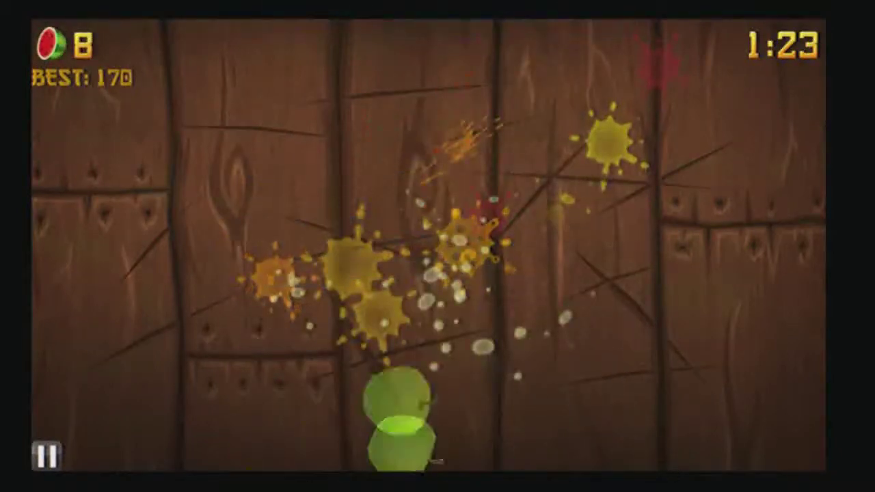
{"action": "mouse_move", "coordinate": [157, 239]}
{"action": "left_mouse_down"}
{"action": "mouse_move", "coordinate": [363, 68]}
{"action": "mouse_move", "coordinate": [704, 335]}
{"action": "mouse_move", "coordinate": [506, 294]}
{"action": "mouse_move", "coordinate": [61, 369]}
{"action": "mouse_move", "coordinate": [506, 164]}
{"action": "mouse_move", "coordinate": [820, 294]}
{"action": "mouse_move", "coordinate": [731, 311]}
{"action": "mouse_move", "coordinate": [506, 300]}
{"action": "mouse_move", "coordinate": [526, 342]}
{"action": "mouse_move", "coordinate": [758, 314]}
{"action": "mouse_move", "coordinate": [273, 396]}
{"action": "mouse_move", "coordinate": [96, 382]}
{"action": "mouse_move", "coordinate": [642, 178]}
{"action": "mouse_move", "coordinate": [431, 307]}
{"action": "mouse_move", "coordinate": [723, 171]}
{"action": "mouse_move", "coordinate": [586, 141]}
{"action": "mouse_move", "coordinate": [537, 234]}
{"action": "mouse_move", "coordinate": [738, 263]}
{"action": "mouse_move", "coordinate": [411, 410]}
{"action": "mouse_move", "coordinate": [349, 253]}
{"action": "mouse_move", "coordinate": [184, 397]}
{"action": "left_mouse_up"}
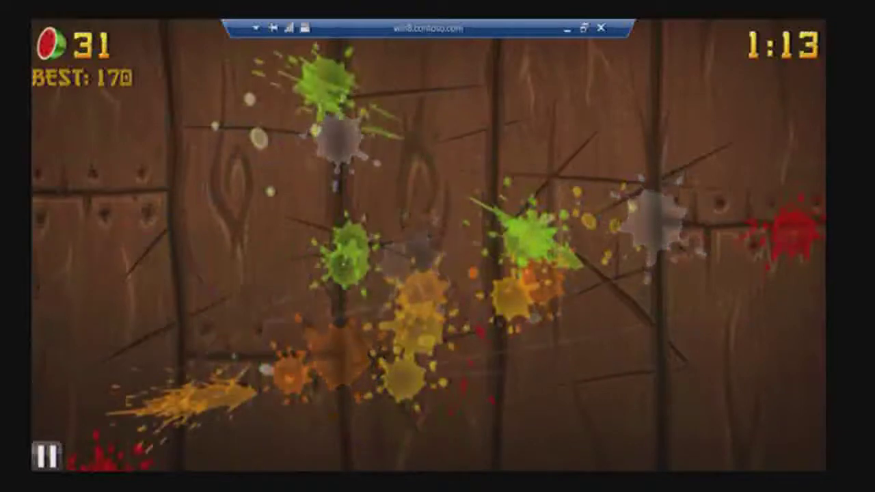
{"action": "left_click_drag", "start_coordinate": [184, 197], "coordinate": [492, 205]}
{"action": "mouse_move", "coordinate": [437, 157]}
{"action": "left_mouse_down"}
{"action": "mouse_move", "coordinate": [205, 226]}
{"action": "mouse_move", "coordinate": [519, 287]}
{"action": "mouse_move", "coordinate": [341, 342]}
{"action": "left_mouse_up"}
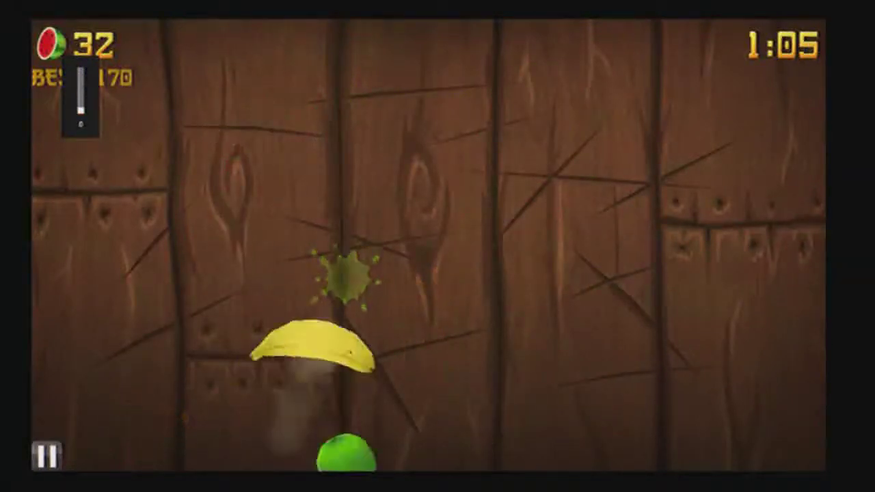
{"action": "mouse_move", "coordinate": [152, 250]}
{"action": "left_mouse_down"}
{"action": "mouse_move", "coordinate": [576, 189]}
{"action": "mouse_move", "coordinate": [328, 321]}
{"action": "mouse_move", "coordinate": [635, 183]}
{"action": "mouse_move", "coordinate": [176, 303]}
{"action": "mouse_move", "coordinate": [472, 215]}
{"action": "mouse_move", "coordinate": [520, 178]}
{"action": "left_mouse_up"}
{"action": "left_click_drag", "start_coordinate": [519, 21], "coordinate": [455, 438]}
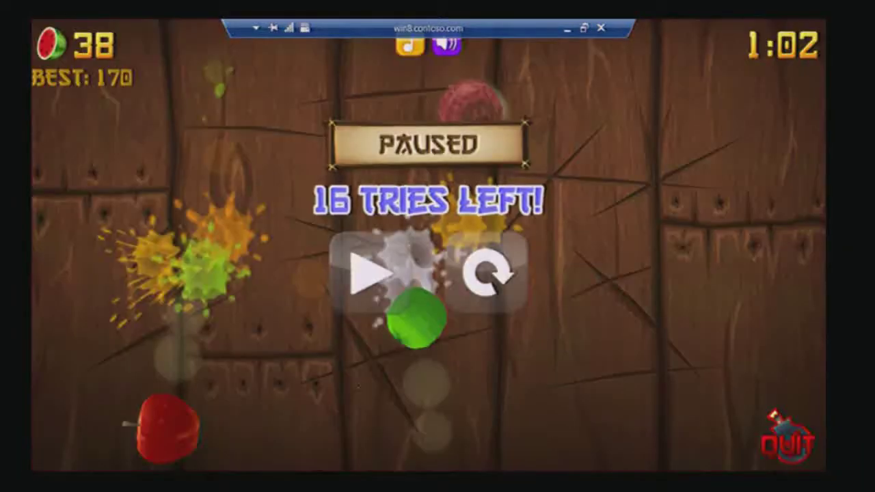
{"action": "key", "text": "ctrl+alt+Break"}
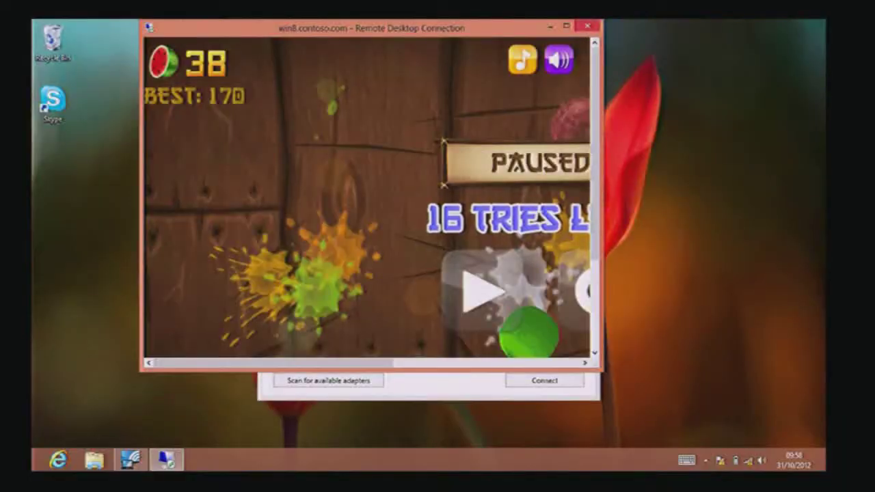
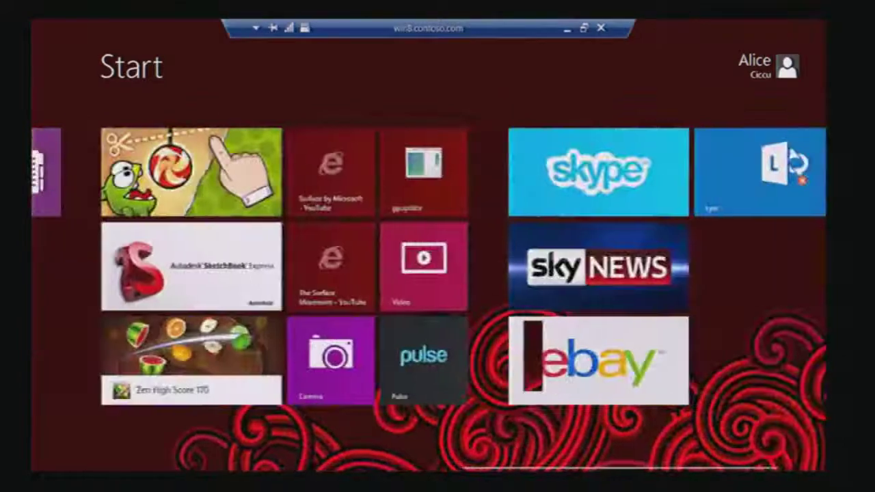
Lower the volume and launch the Camera app from the Start screen.
{"action": "key", "text": "XF86AudioLowerVolume"}
{"action": "left_click", "coordinate": [331, 358]}
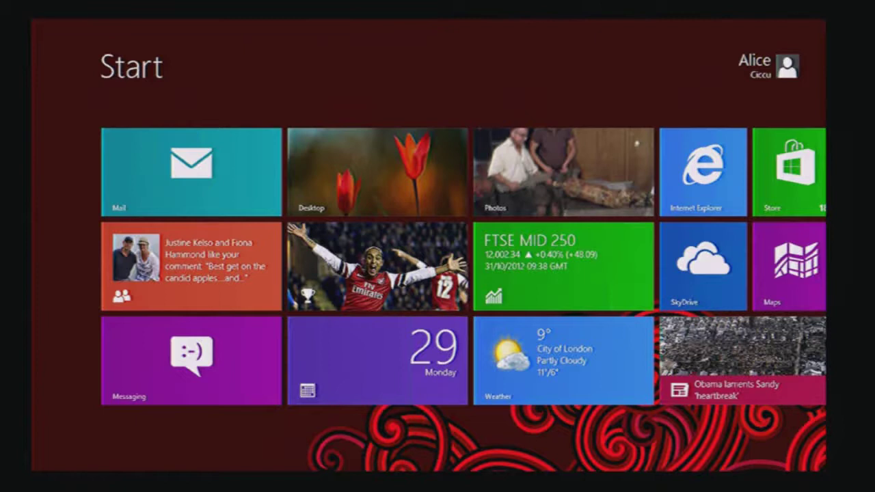
Open the pinned page The Surface Movement - YouTube from the Start screen.
{"action": "scroll", "coordinate": [438, 266], "scroll_direction": "down", "scroll_amount": 5}
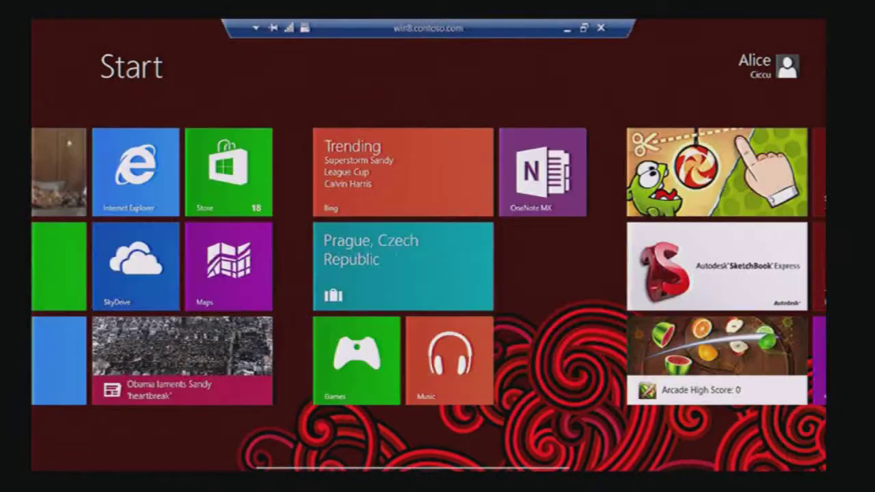
{"action": "scroll", "coordinate": [438, 267], "scroll_direction": "down", "scroll_amount": 5}
{"action": "left_click", "coordinate": [321, 266]}
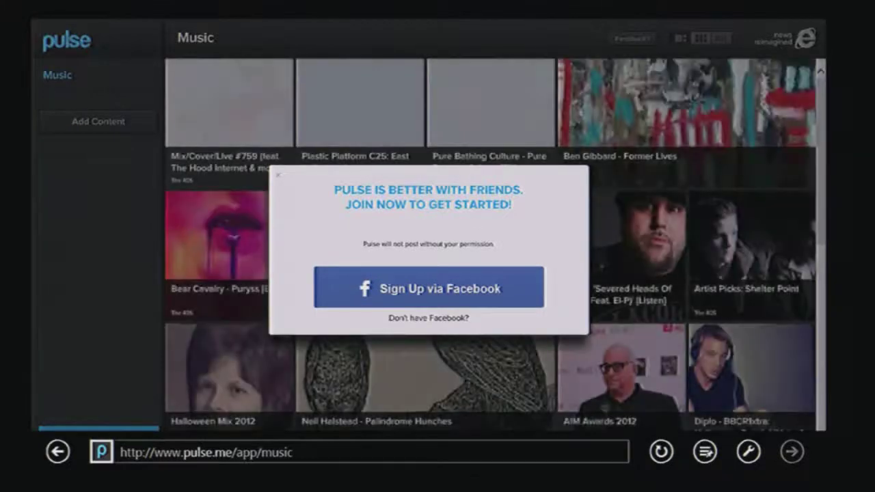
Dismiss Pulse's sign-up form and on-screen keyboard, and switch to the browser page showing The Surface Movement video.
{"action": "left_click", "coordinate": [429, 318]}
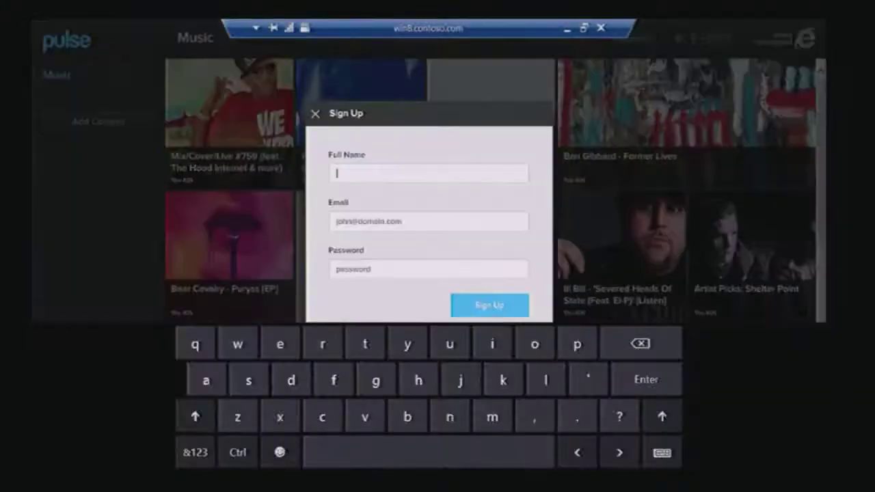
{"action": "key", "text": "Escape"}
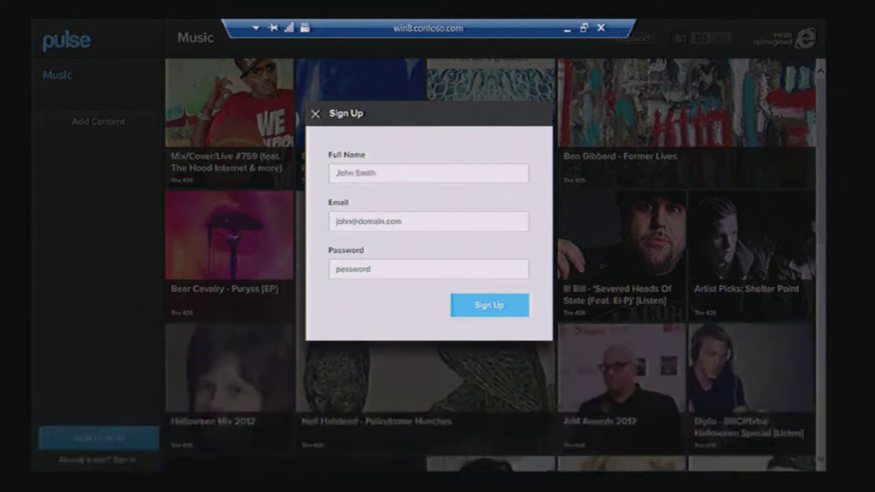
{"action": "left_click", "coordinate": [315, 113]}
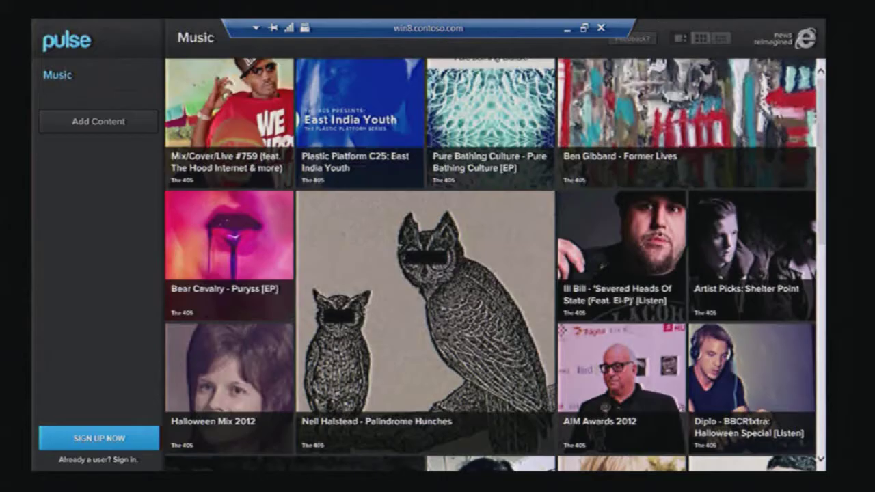
{"action": "key", "text": "super+z"}
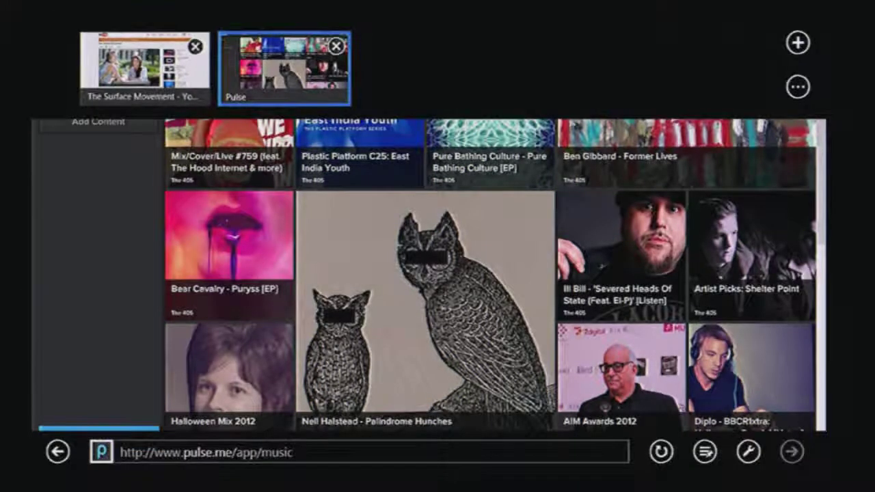
{"action": "key", "text": "ctrl+Tab"}
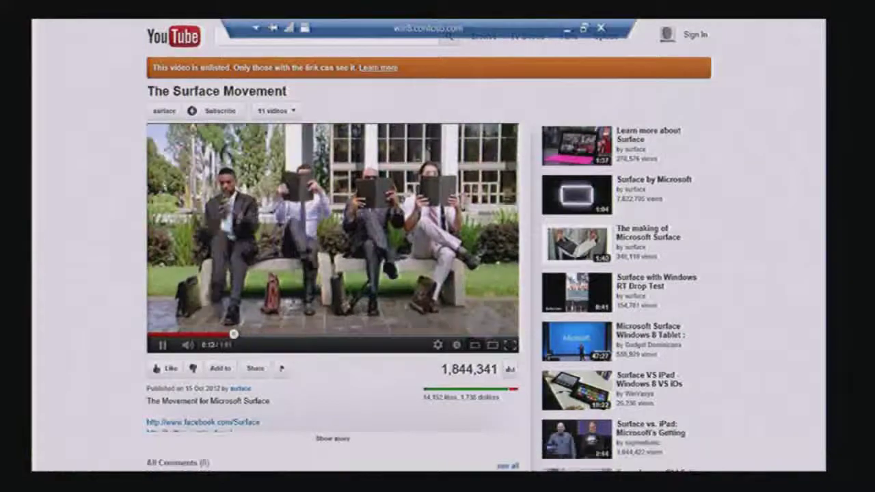
Examine the video player's context options down to the Adobe Flash Player entry, and close them.
{"action": "right_click", "coordinate": [483, 322]}
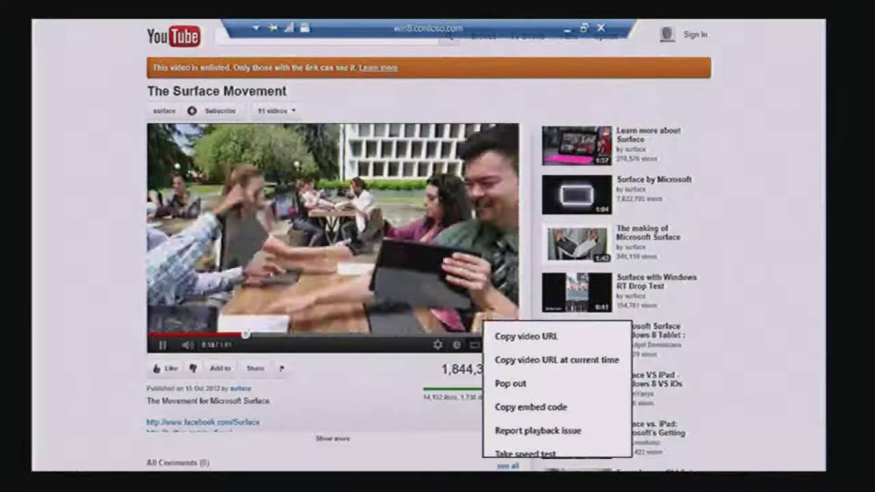
{"action": "scroll", "coordinate": [557, 390], "scroll_direction": "down", "scroll_amount": 2}
{"action": "scroll", "coordinate": [557, 389], "scroll_direction": "up", "scroll_amount": 2}
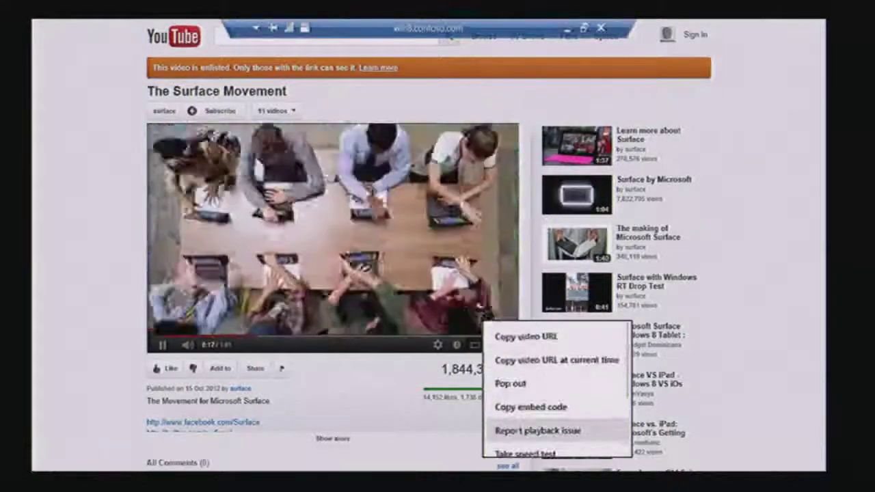
{"action": "scroll", "coordinate": [557, 389], "scroll_direction": "down", "scroll_amount": 3}
{"action": "scroll", "coordinate": [557, 390], "scroll_direction": "up", "scroll_amount": 2}
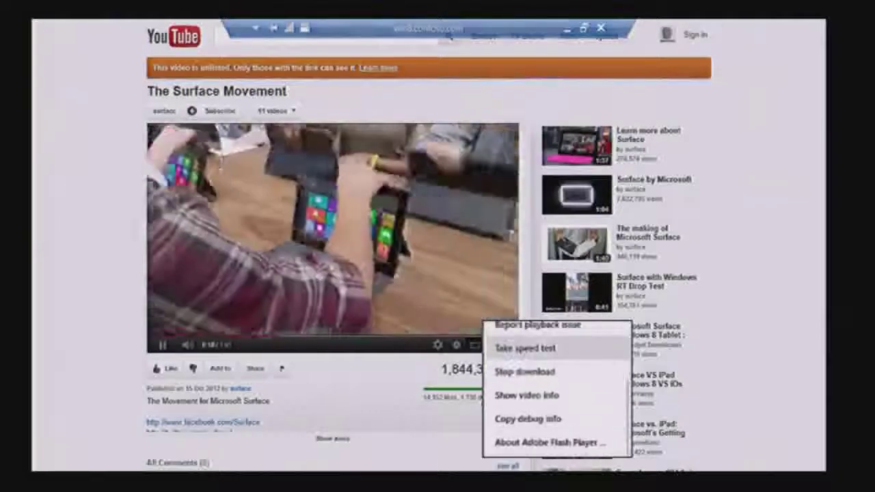
{"action": "key", "text": "Escape"}
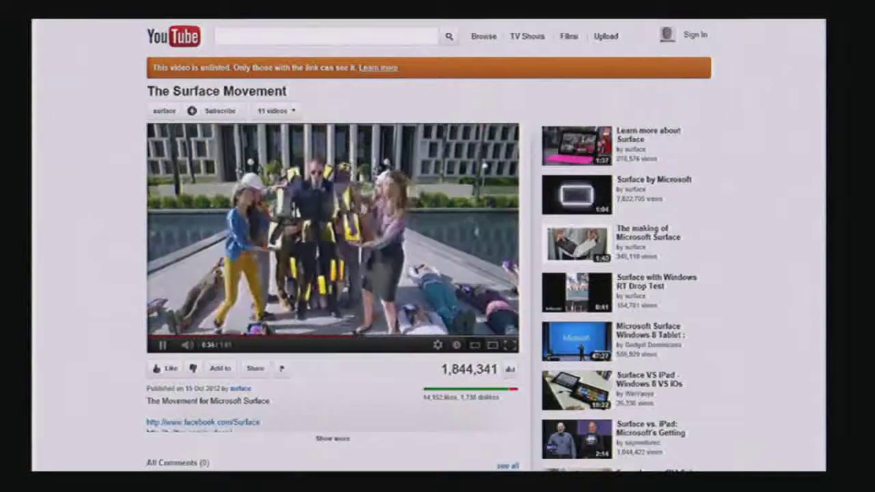
Show the browser's open pages and the charms, return to the Start screen, and open the Store app.
{"action": "key", "text": "super+z"}
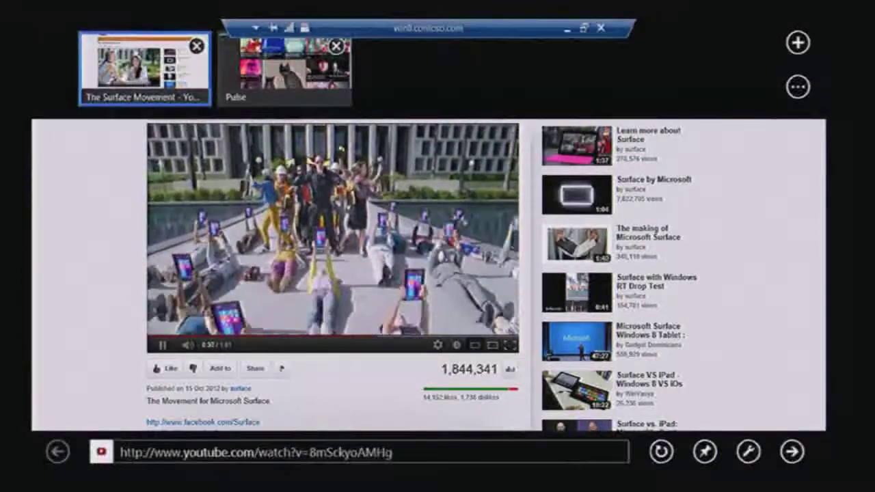
{"action": "key", "text": "super+c"}
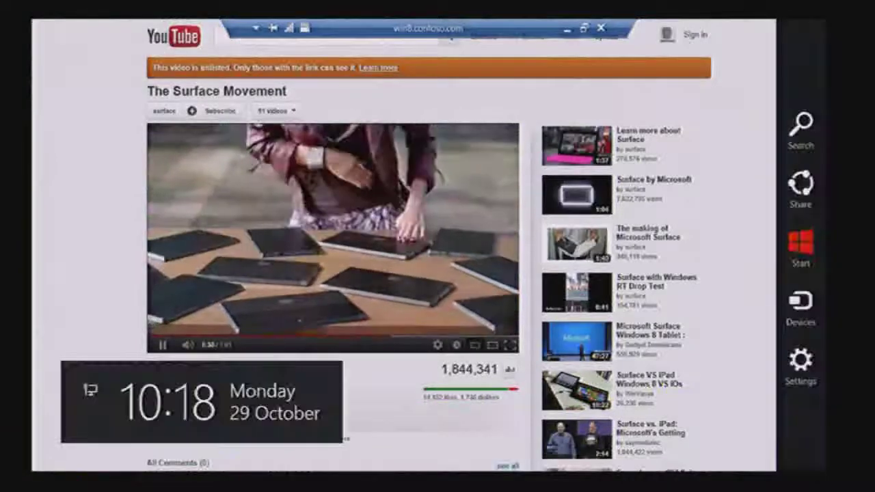
{"action": "key", "text": "super"}
{"action": "scroll", "coordinate": [438, 267], "scroll_direction": "right", "scroll_amount": 5}
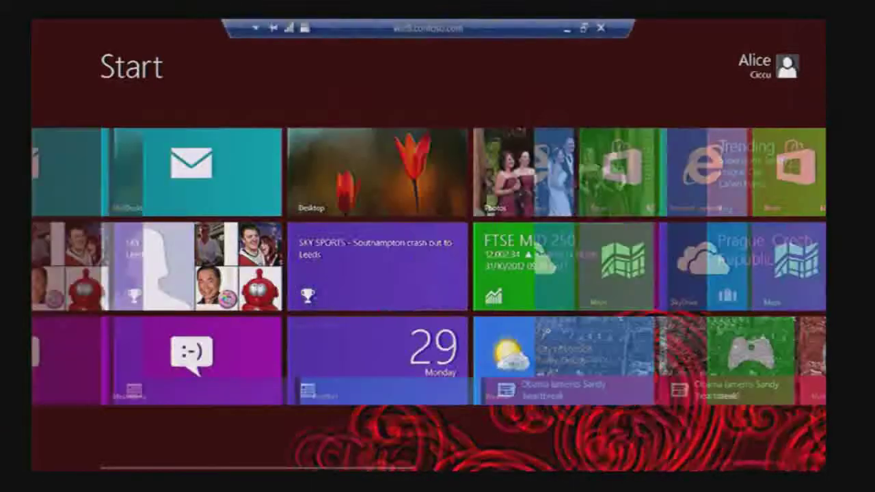
{"action": "scroll", "coordinate": [438, 267], "scroll_direction": "right", "scroll_amount": 5}
{"action": "scroll", "coordinate": [438, 267], "scroll_direction": "left", "scroll_amount": 4}
{"action": "left_click", "coordinate": [220, 172]}
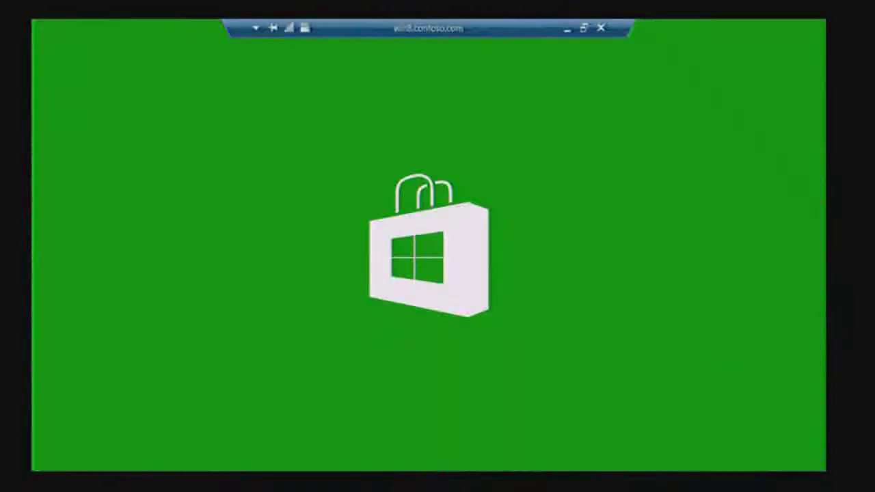
Return from the Store to the Start screen and look through its app tiles in both directions.
{"action": "key", "text": "super+c"}
{"action": "key", "text": "super"}
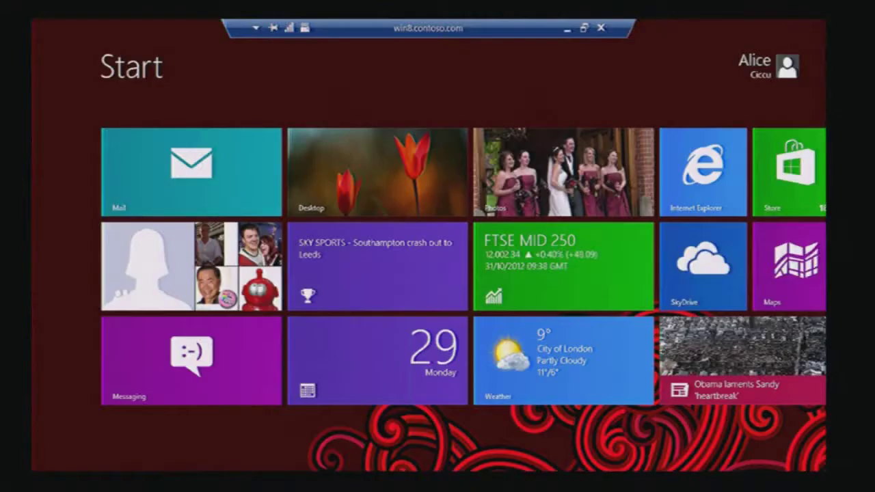
{"action": "scroll", "coordinate": [437, 266], "scroll_direction": "right", "scroll_amount": 10}
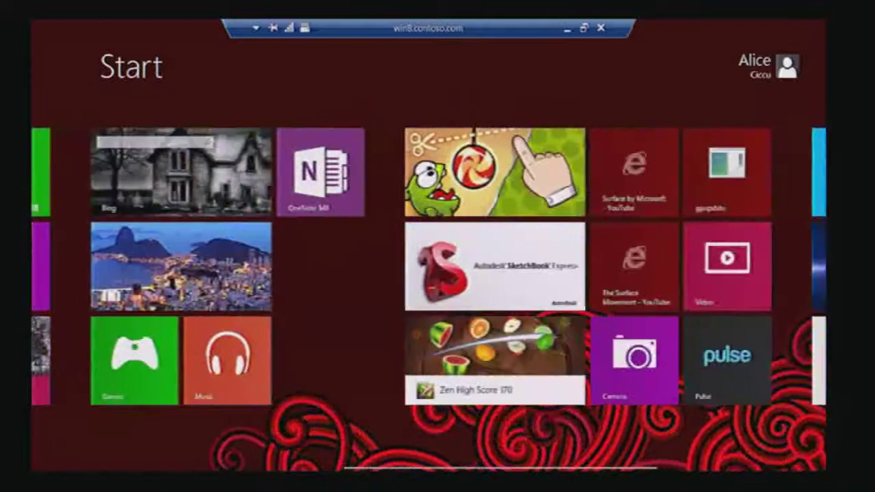
{"action": "scroll", "coordinate": [438, 266], "scroll_direction": "left", "scroll_amount": 10}
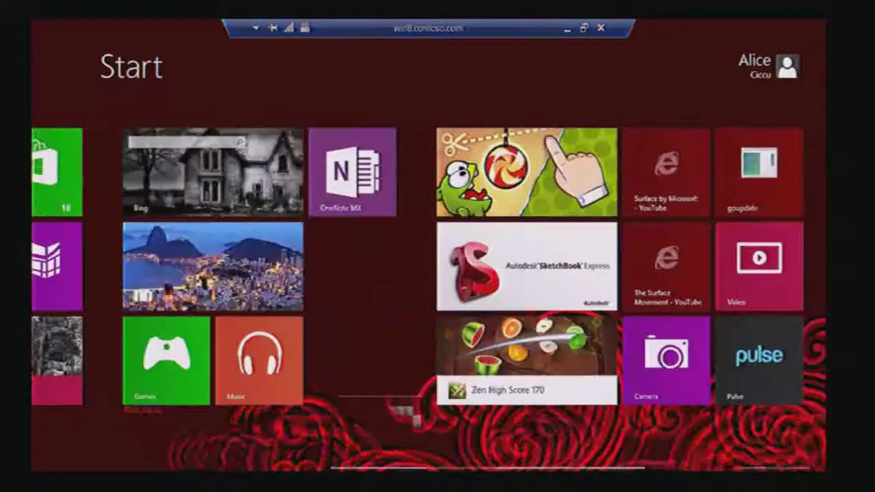
{"action": "scroll", "coordinate": [438, 266], "scroll_direction": "right", "scroll_amount": 10}
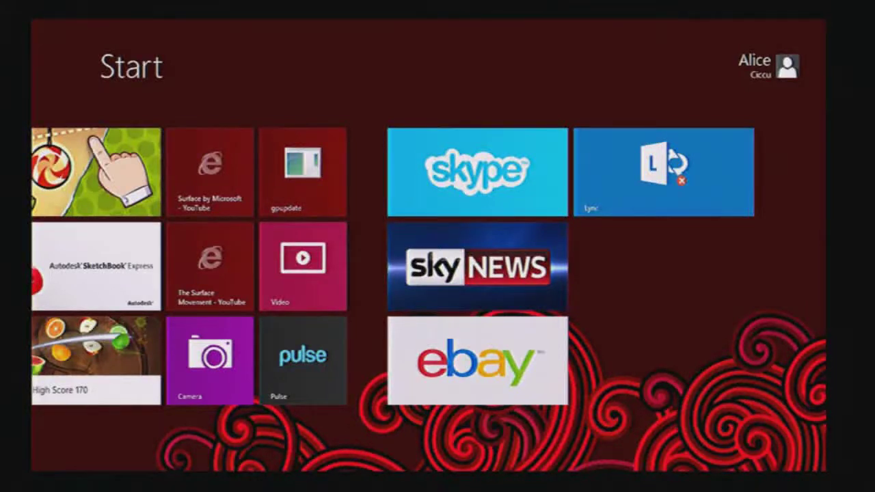
{"action": "scroll", "coordinate": [438, 267], "scroll_direction": "left", "scroll_amount": 15}
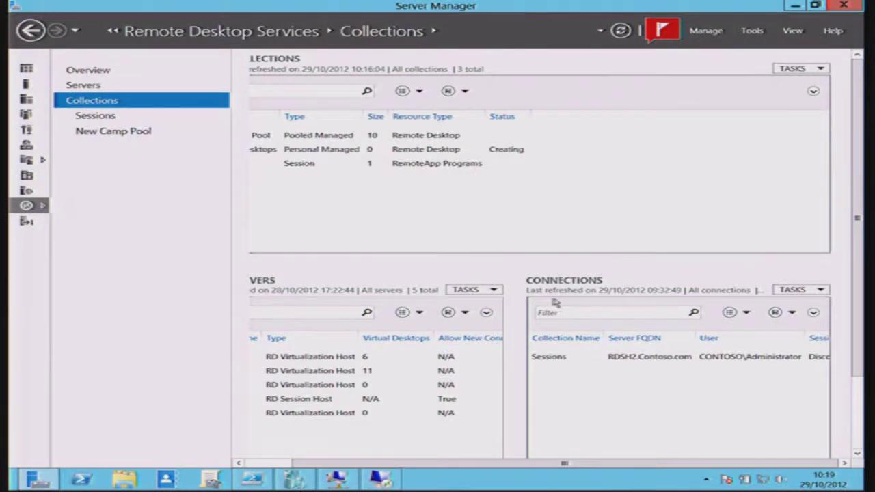
In Server Manager, review the Sessions collection and New Camp Pool's virtual desktops, and open the virtual desktop tasks.
{"action": "left_click", "coordinate": [178, 121]}
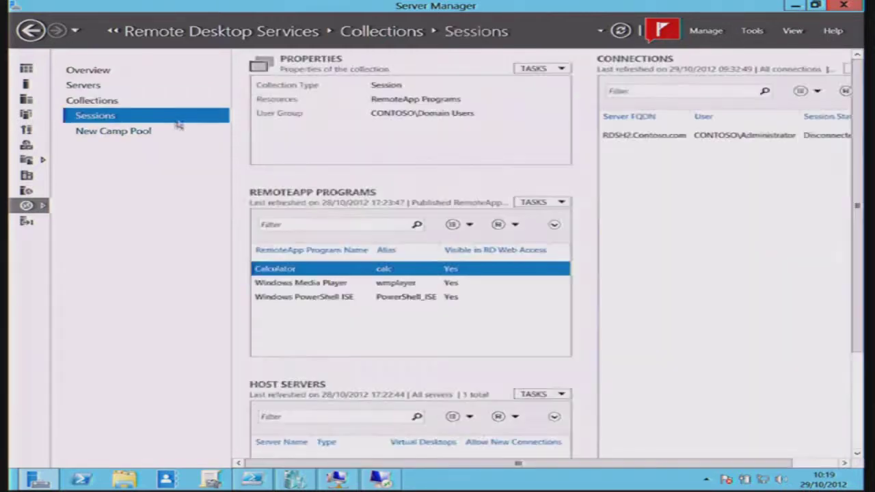
{"action": "left_click", "coordinate": [167, 134]}
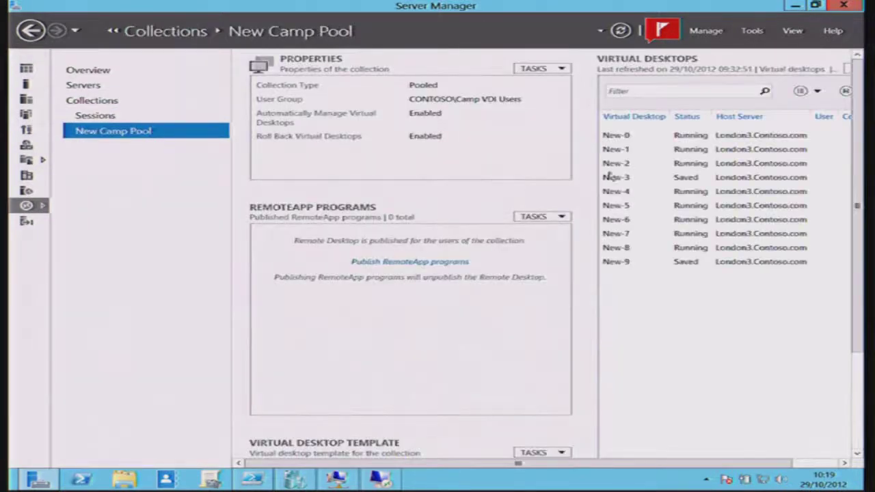
{"action": "left_click", "coordinate": [629, 465]}
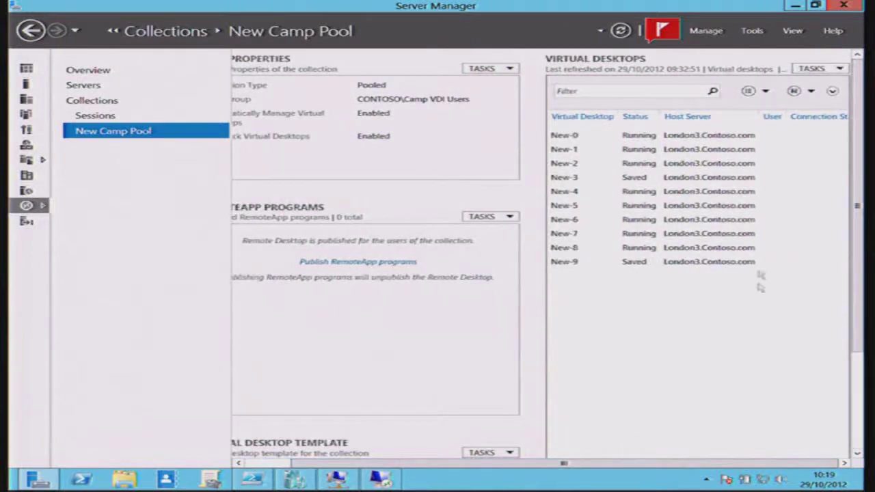
{"action": "left_click", "coordinate": [821, 69]}
In Hyper-V Manager, view the virtual machines on LONDON1, LONDON2 and LONDON3, and select Win8 VDI Template *DO NOT BOOT*.
{"action": "left_click", "coordinate": [293, 478]}
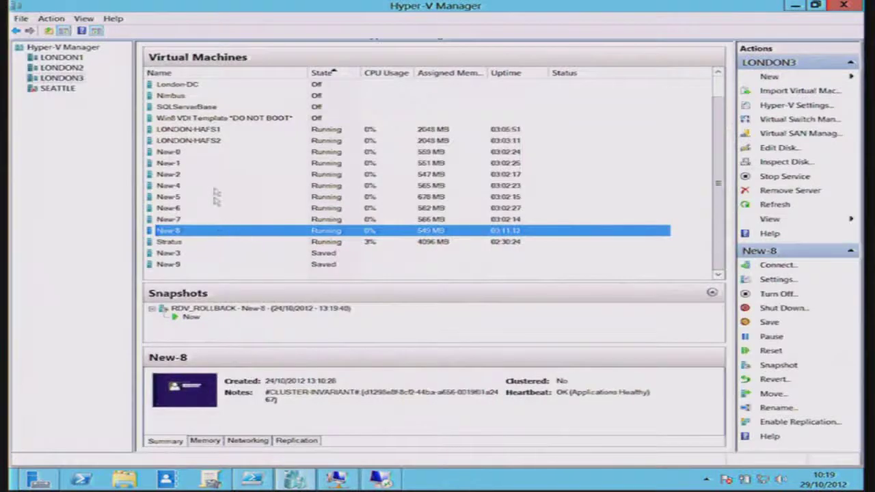
{"action": "left_click", "coordinate": [62, 58]}
{"action": "left_click", "coordinate": [63, 68]}
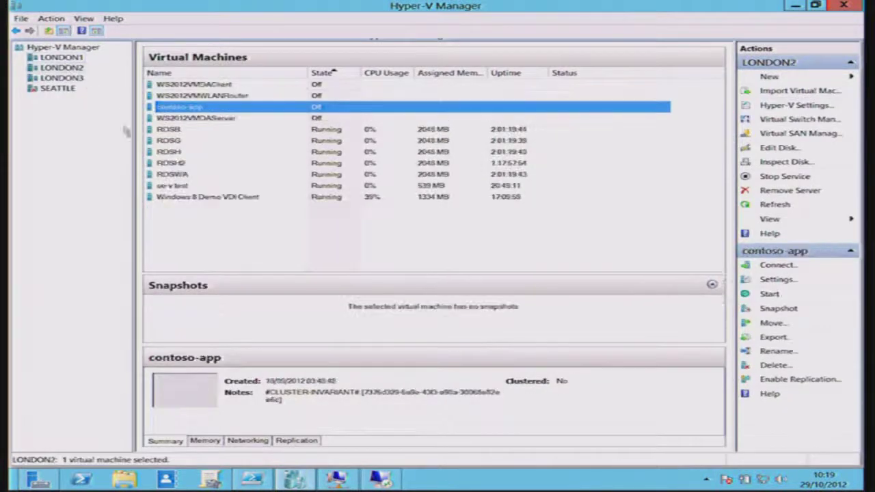
{"action": "left_click", "coordinate": [62, 58]}
{"action": "left_click", "coordinate": [68, 78]}
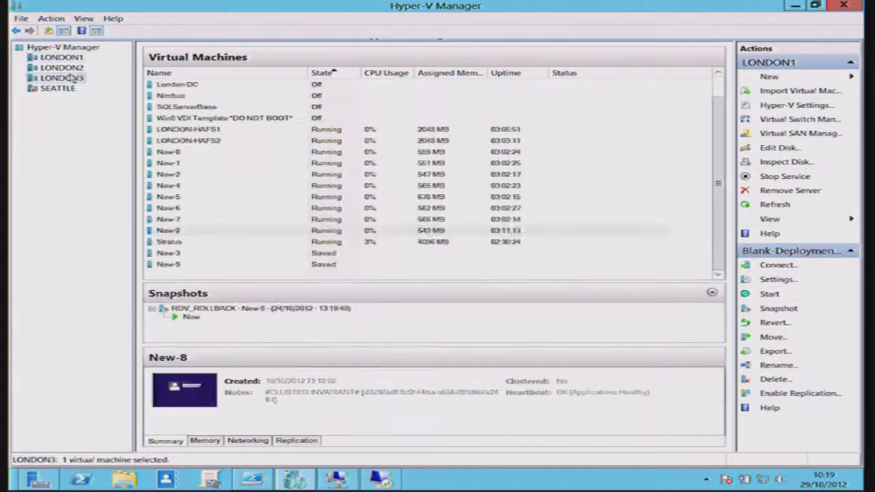
{"action": "left_click", "coordinate": [230, 119]}
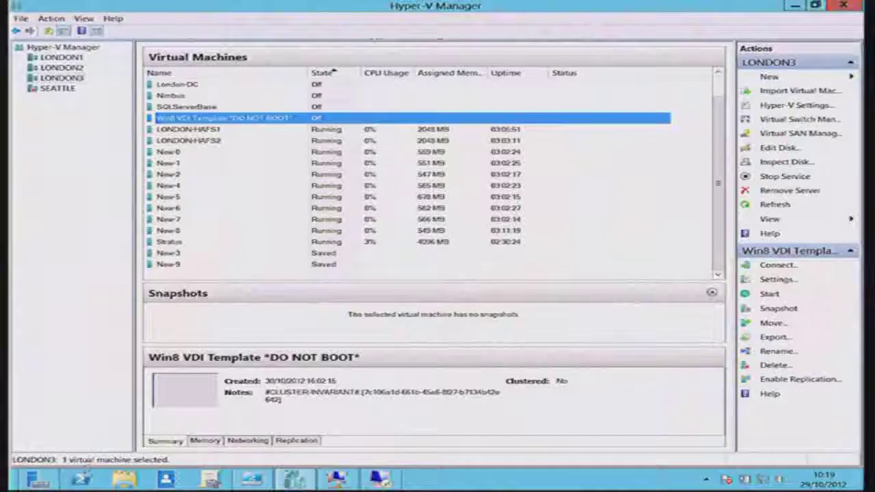
Switch back to Server Manager and show the available tasks for New Camp Pool's virtual desktops.
{"action": "left_click", "coordinate": [38, 479]}
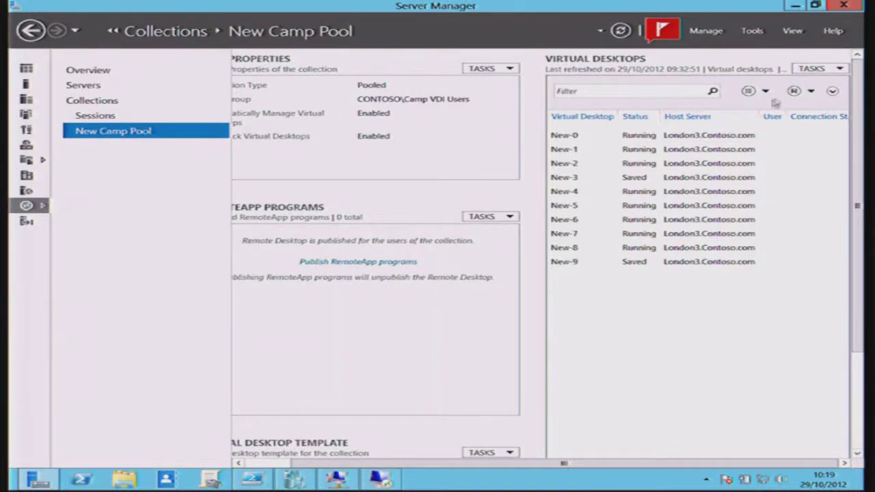
{"action": "left_click", "coordinate": [811, 70]}
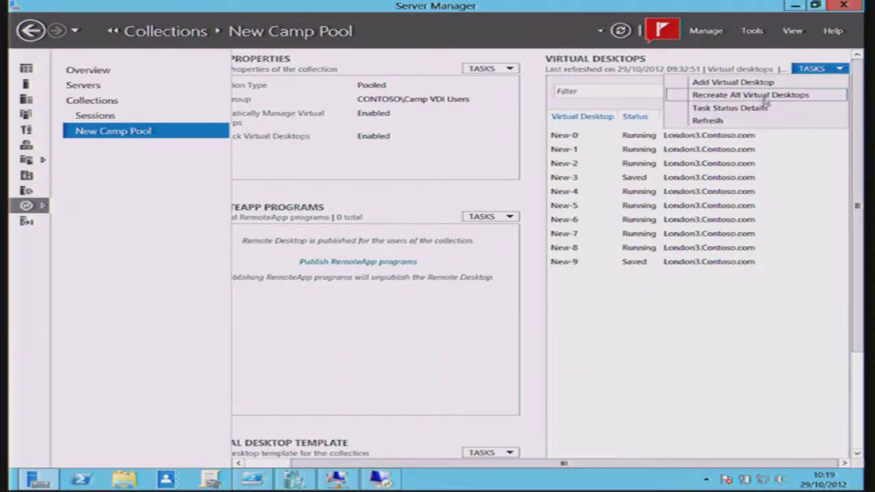